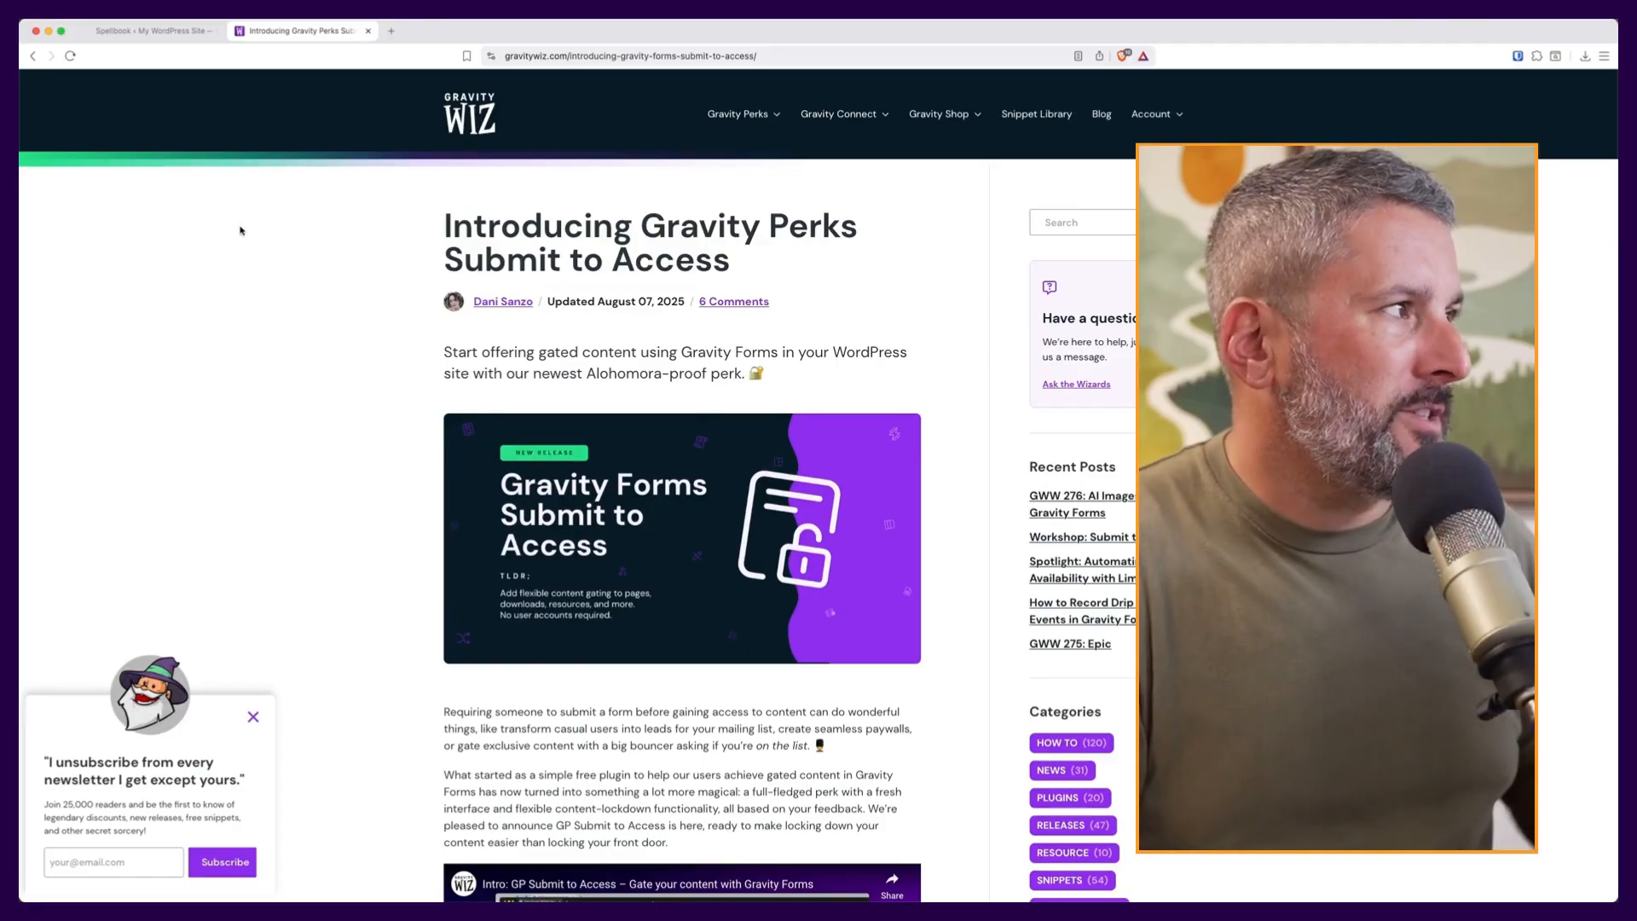
- Switch to the WordPress admin tab and open the Gravity Perks catalogue in Spellbook
left_click(158, 30)
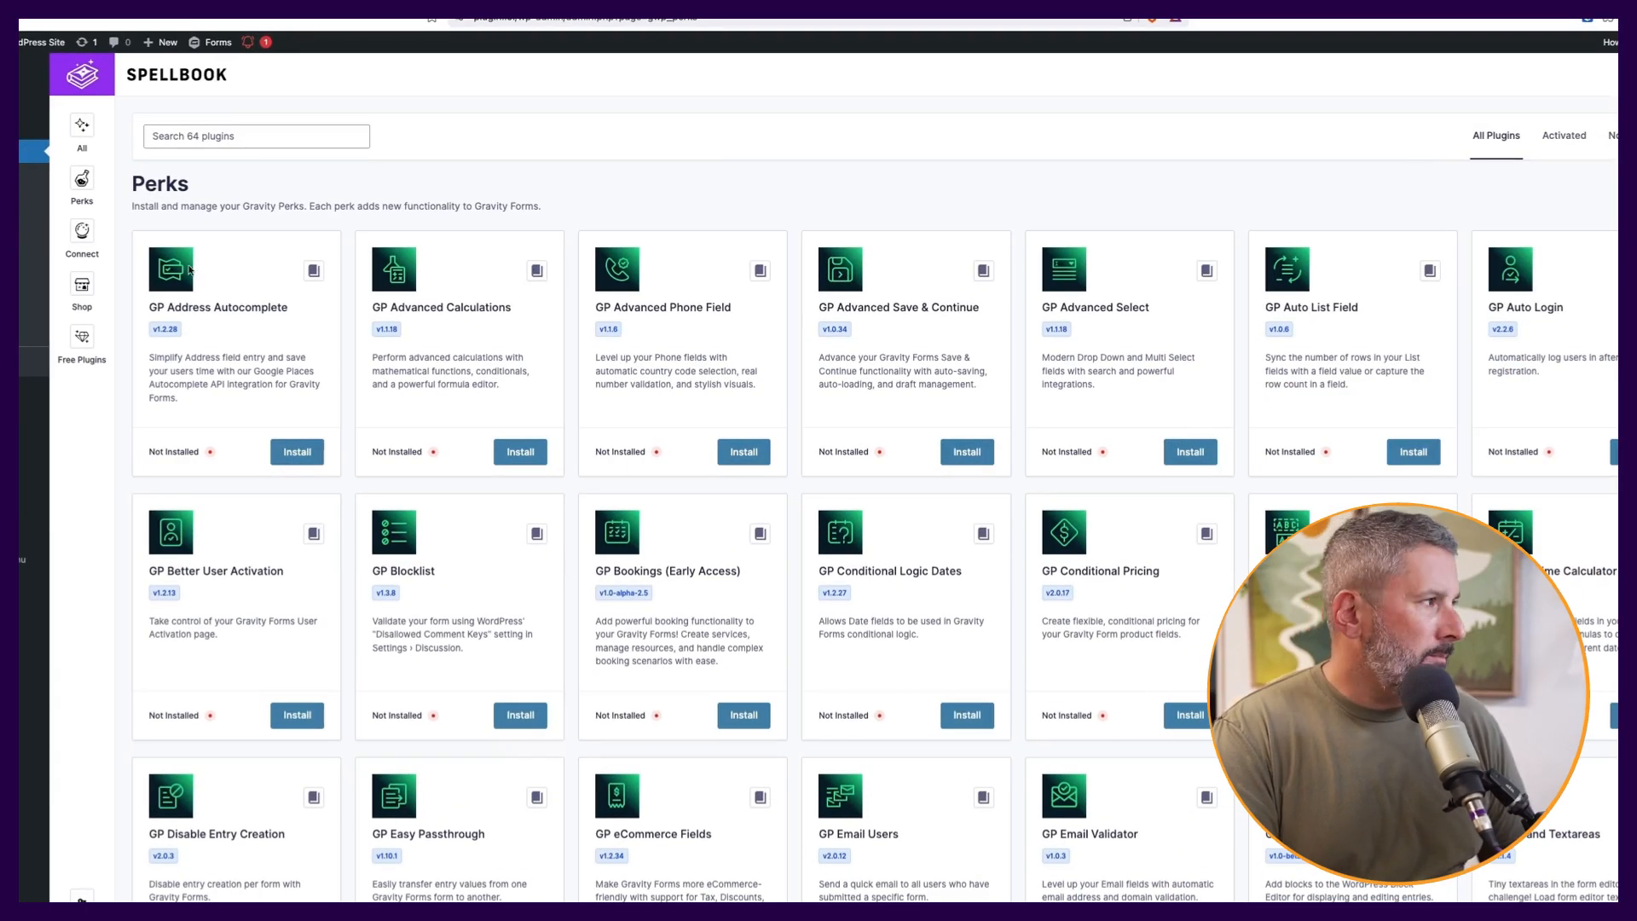
left_click(81, 179)
- Filter Spellbook to activated perks, confirming GP Submit to Access v1.0.2 is active
left_click(1564, 188)
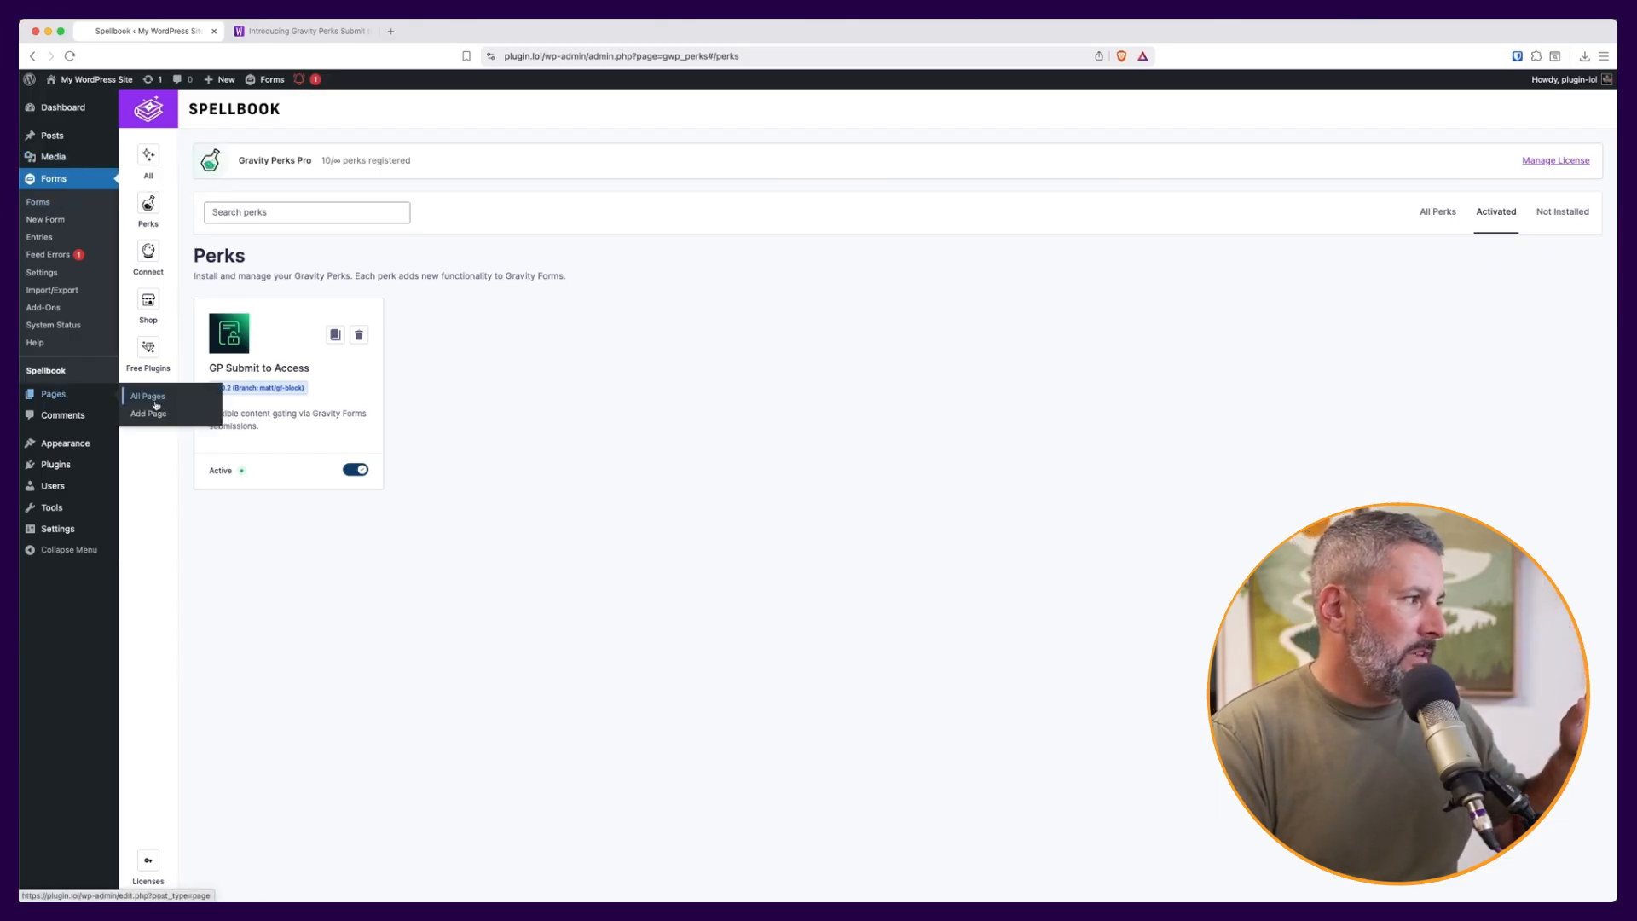
left_click(156, 404)
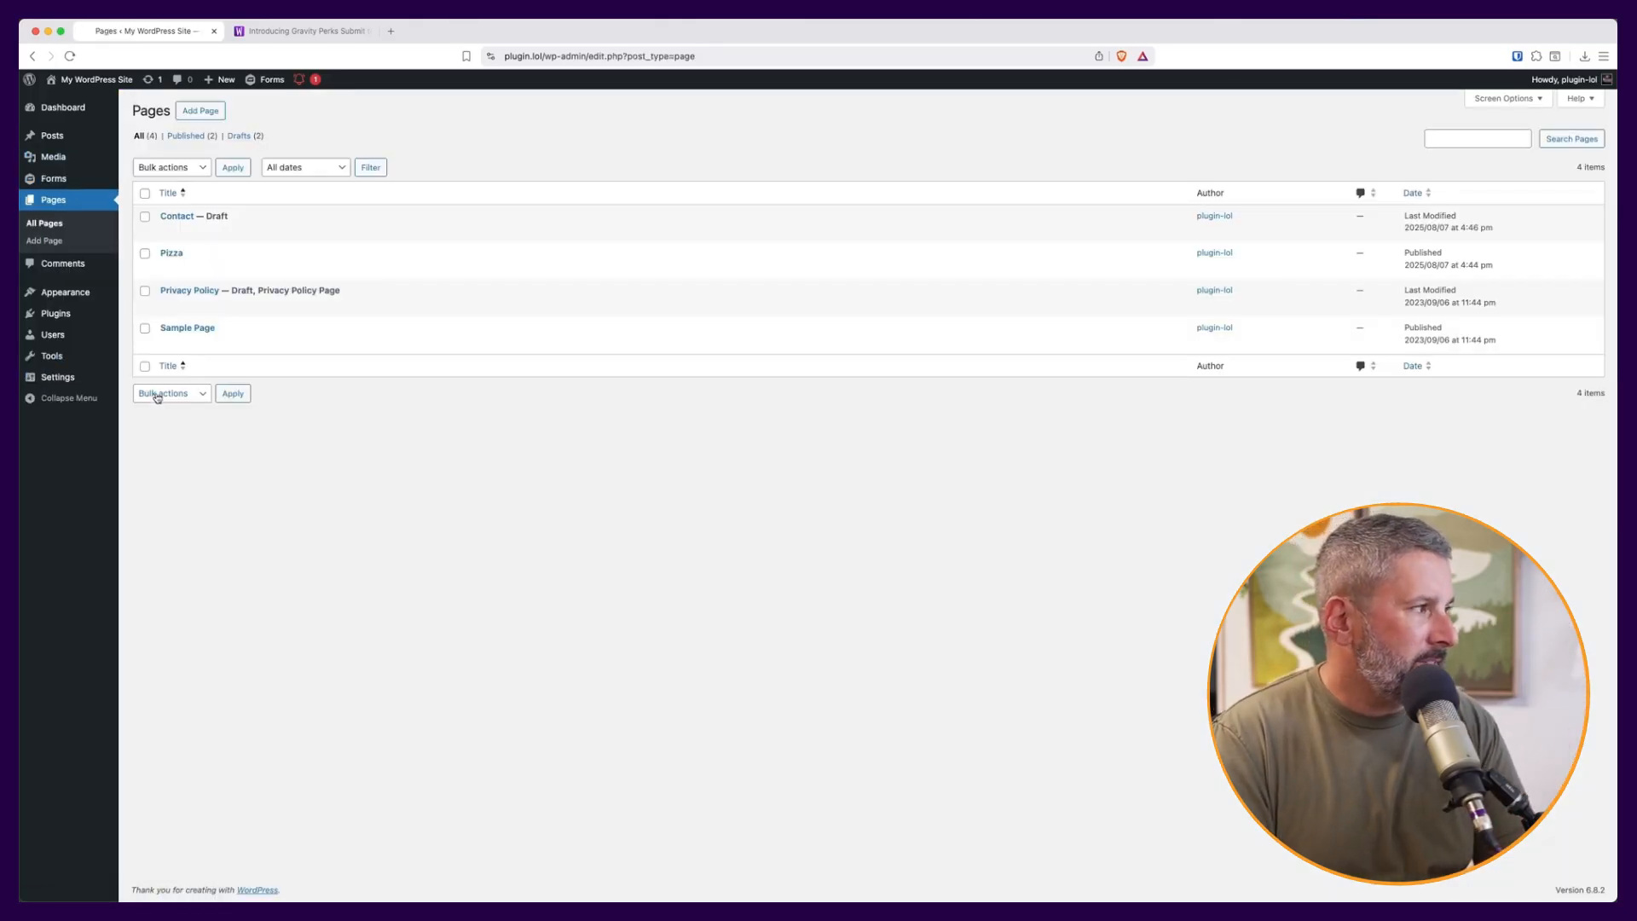
- Open the Pizza page in the editor and preview the published recipe, freely visible to anyone
left_click(167, 269)
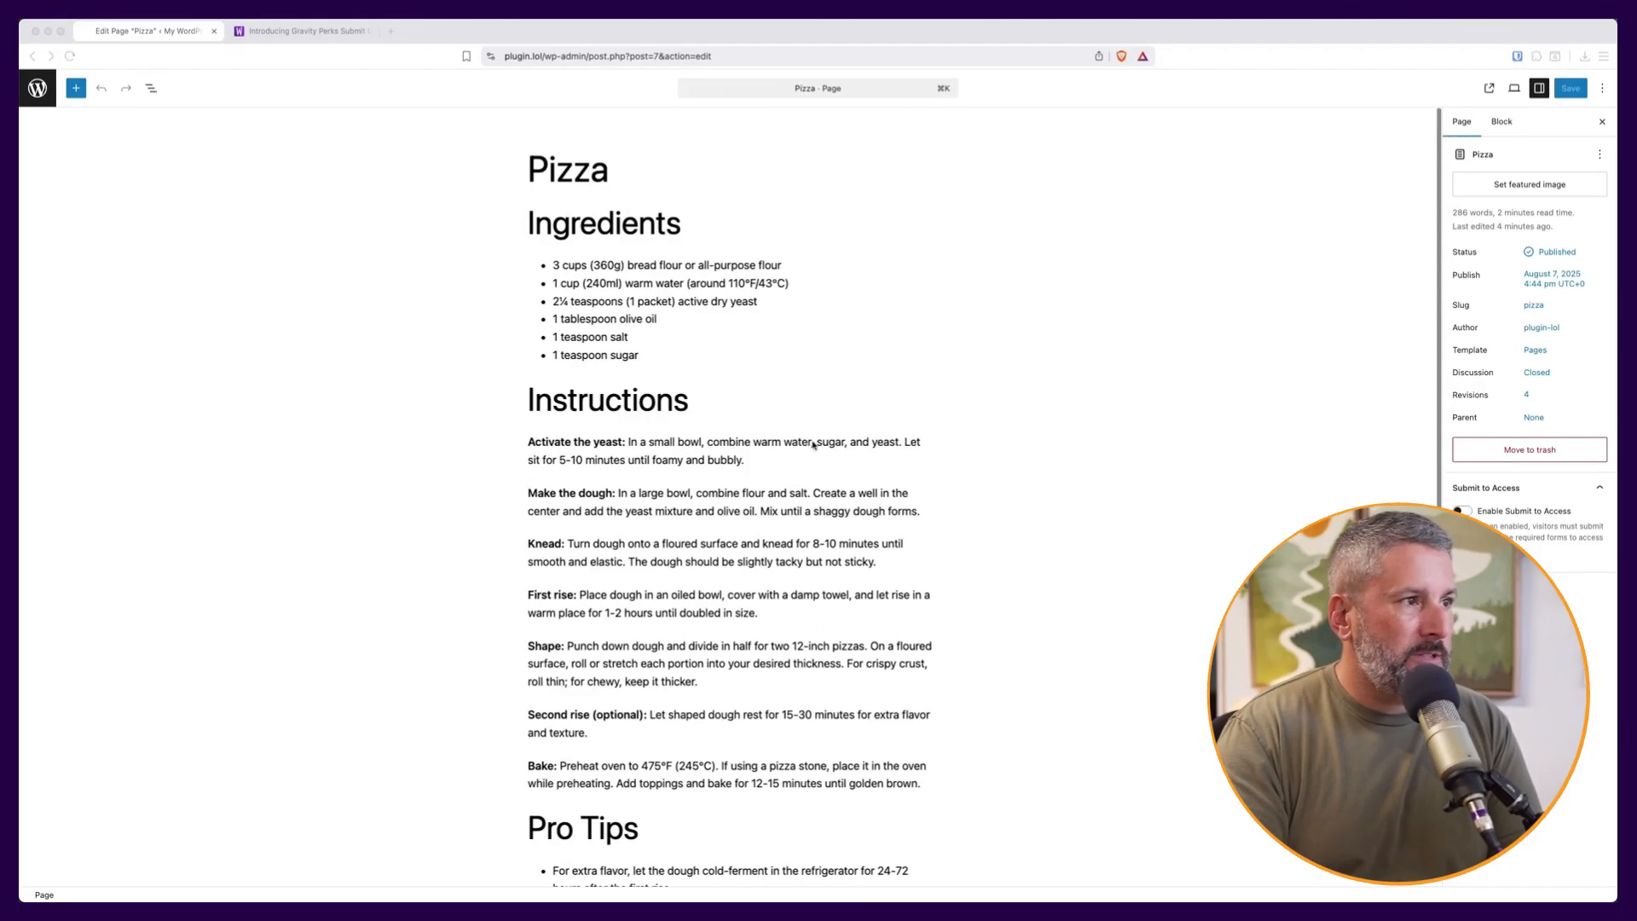
left_click(1489, 89)
left_click(1488, 90)
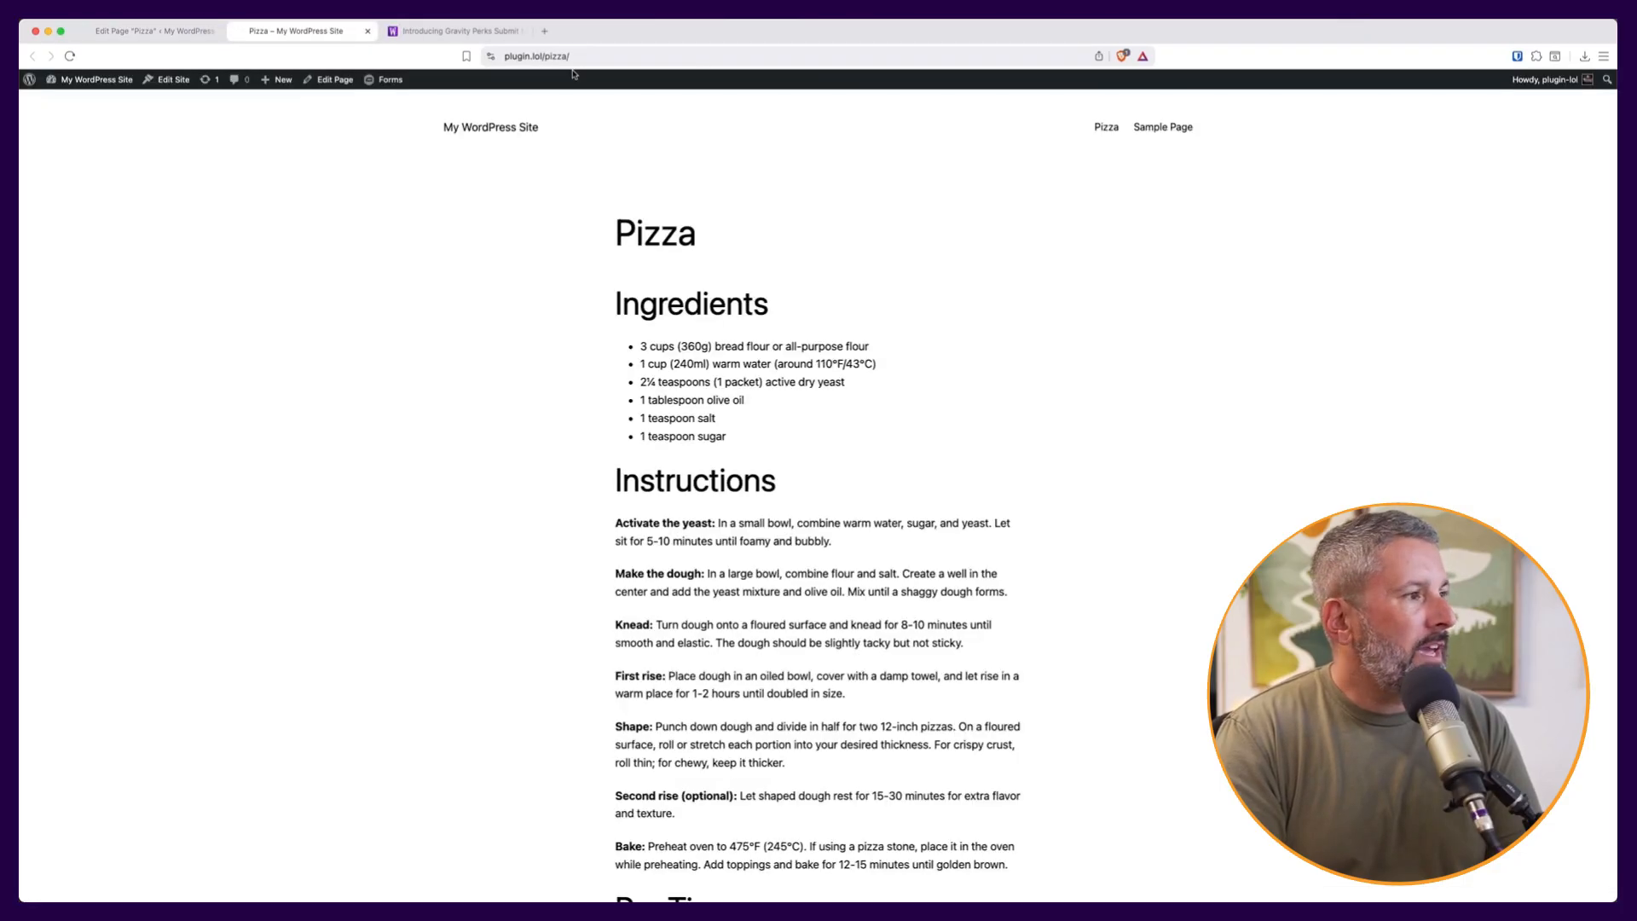
scroll(759, 219, "down", 4)
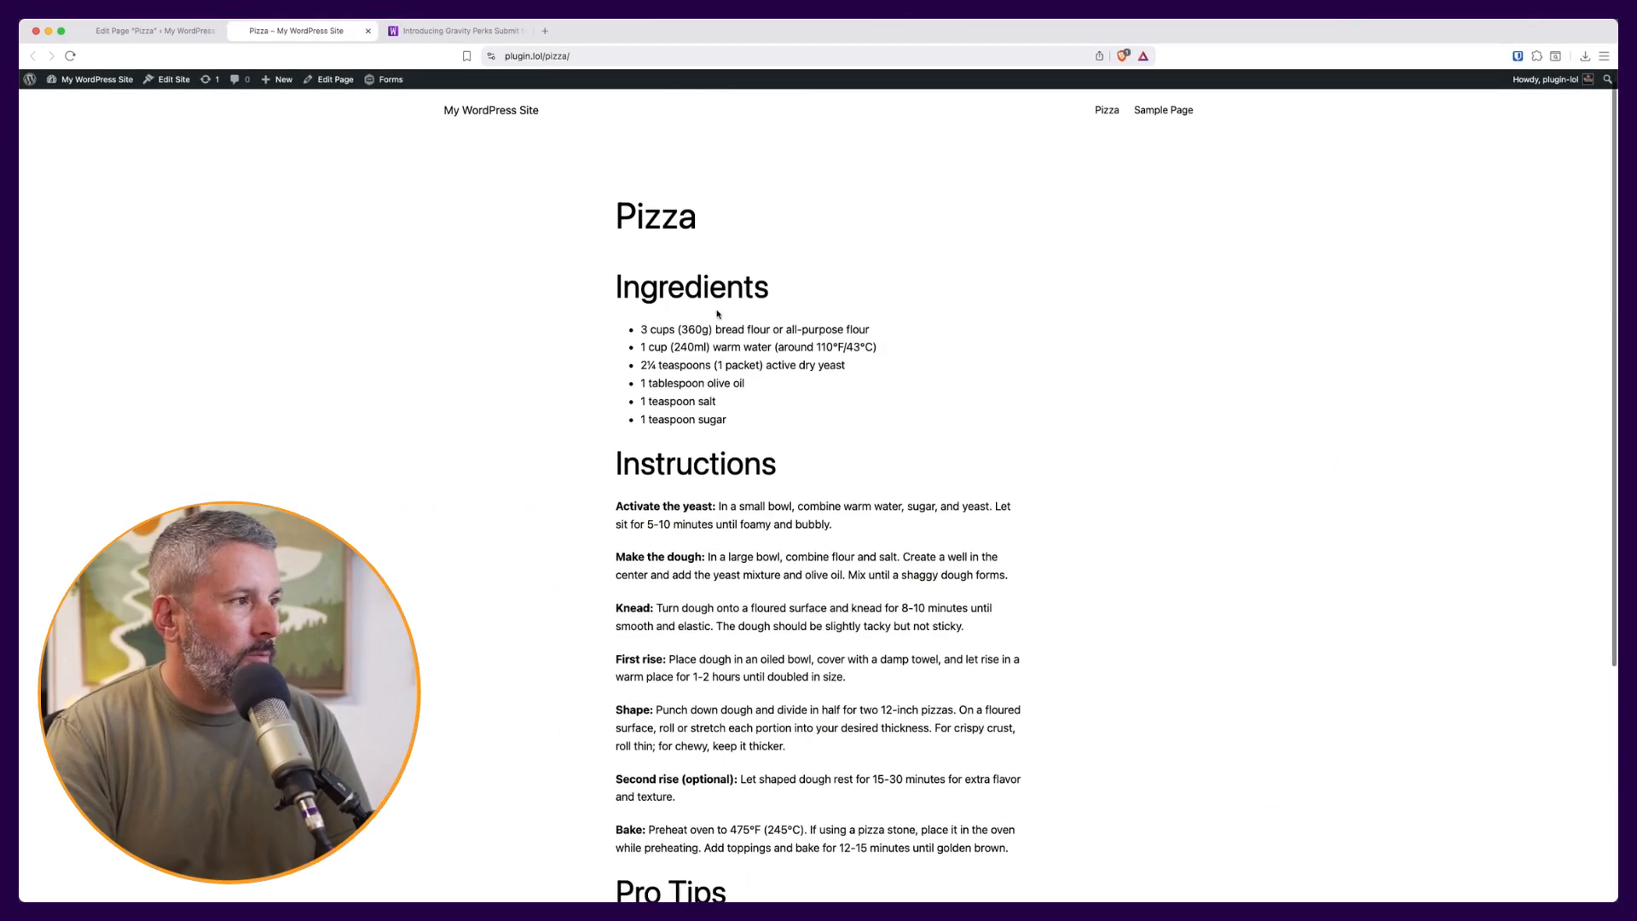
scroll(676, 540, "up", 4)
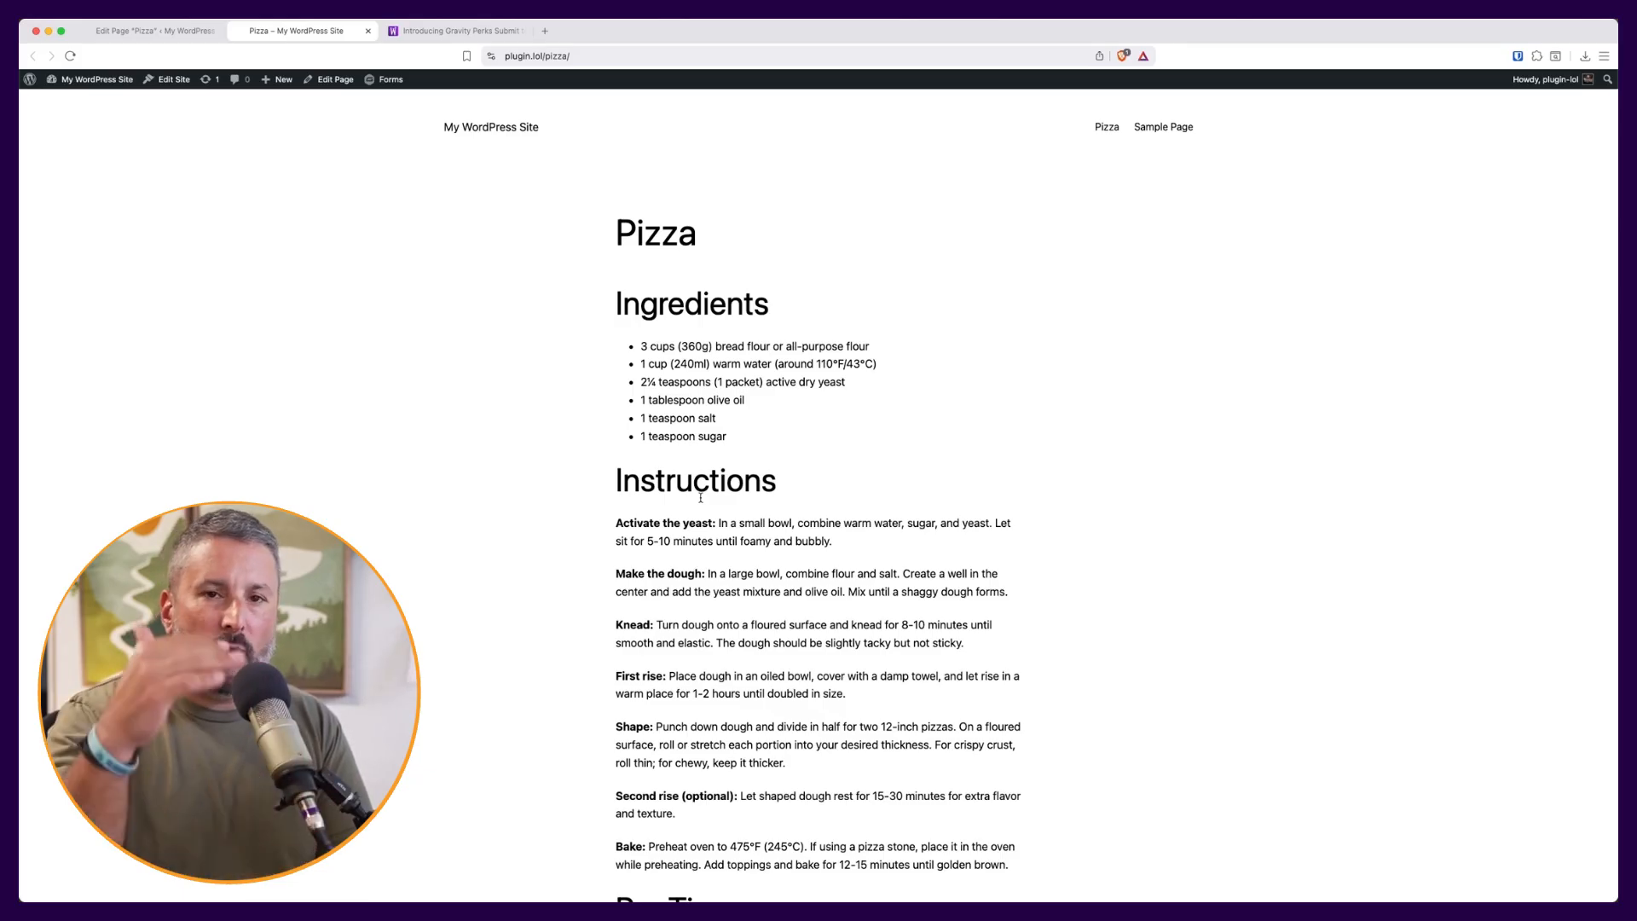
left_click(116, 32)
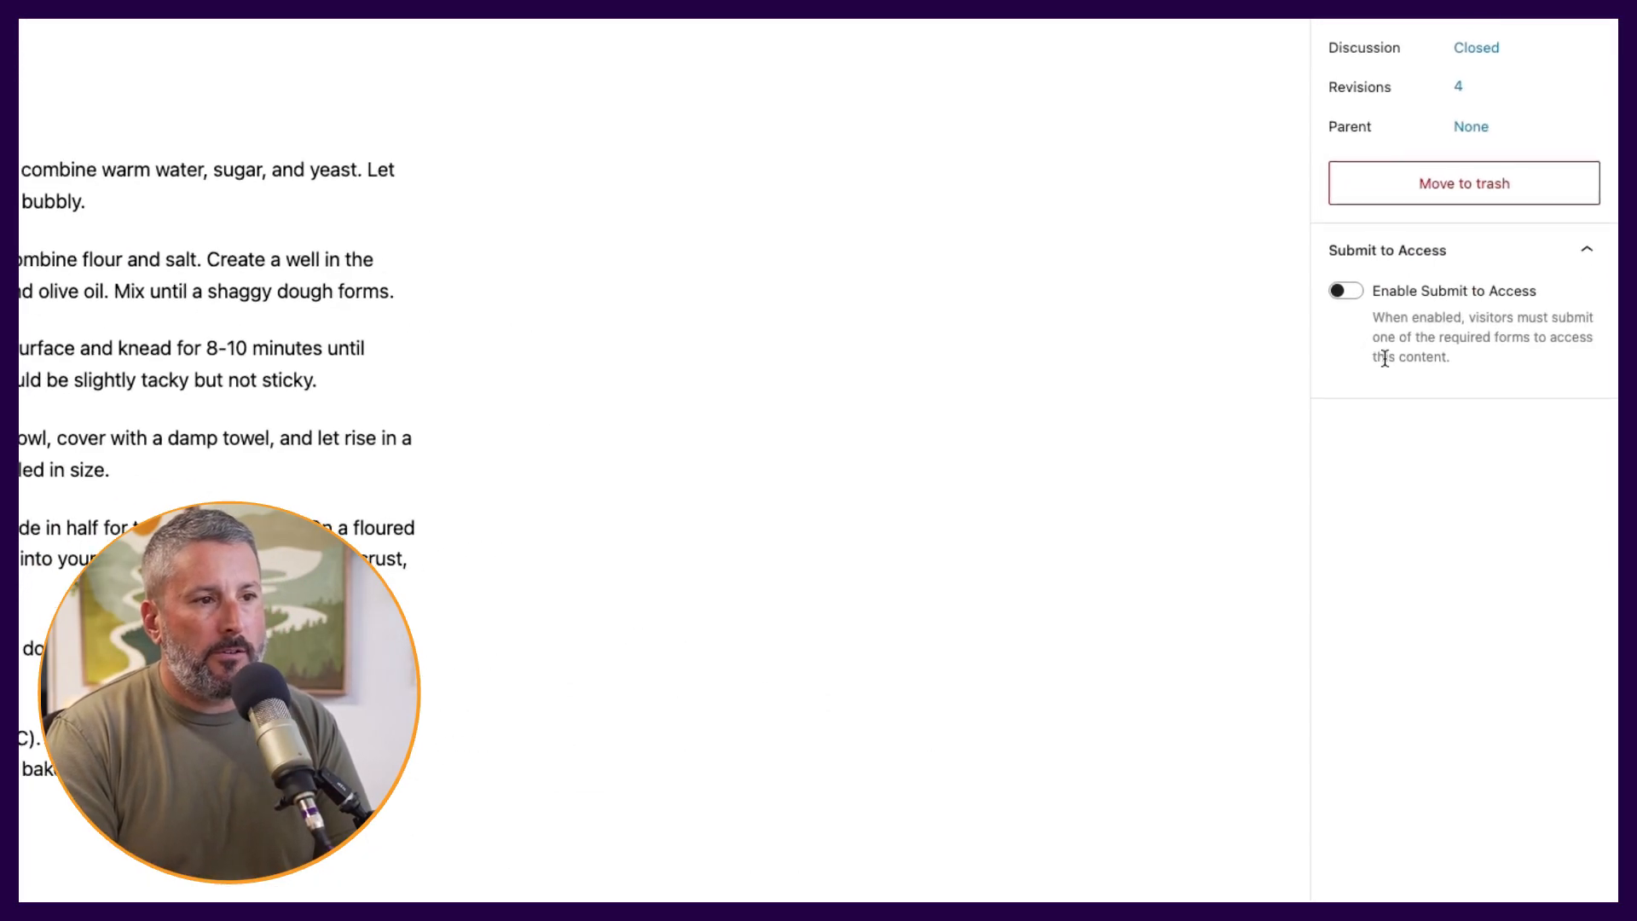
- Enable Submit to Access on the Pizza page, require the Special Access form, and save
left_click(1345, 290)
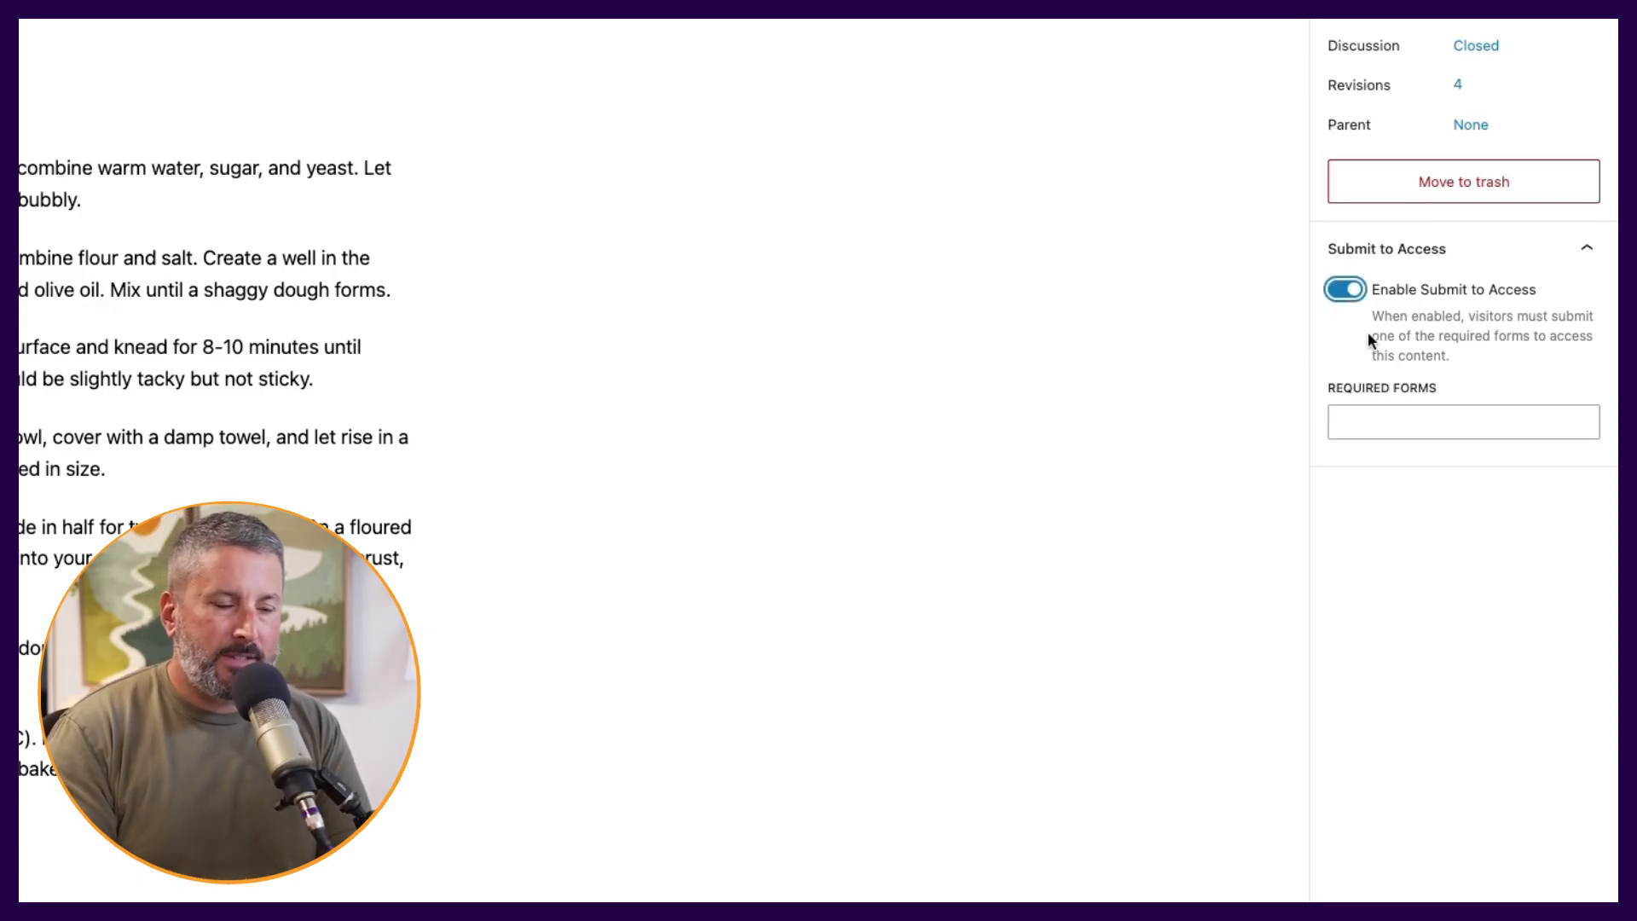
left_click(1407, 418)
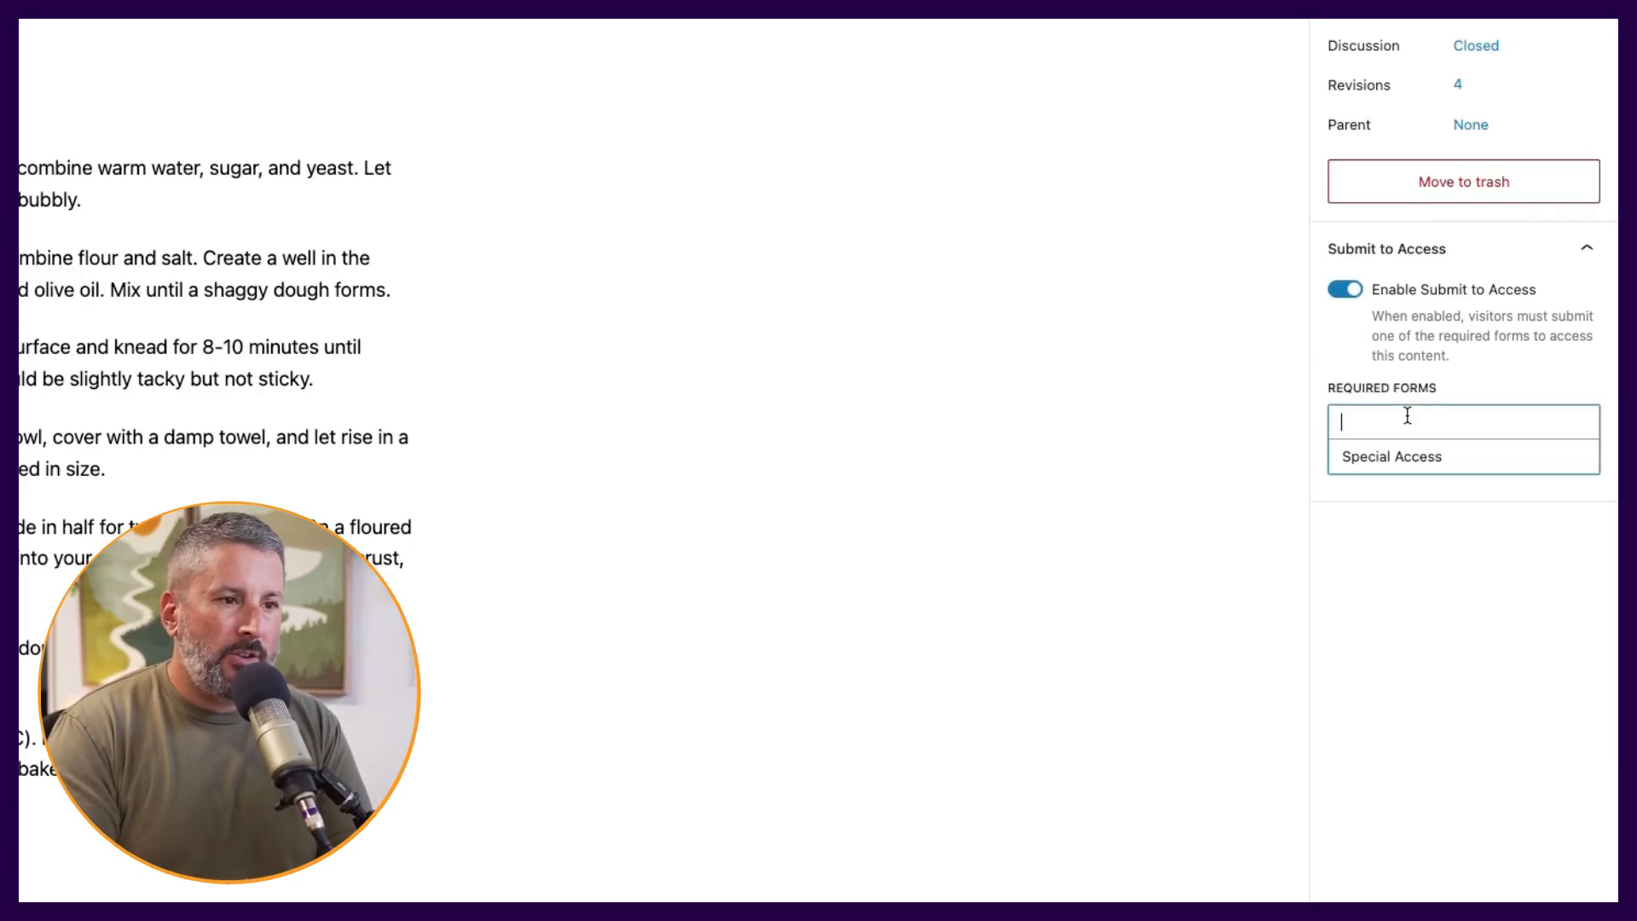
left_click(1416, 471)
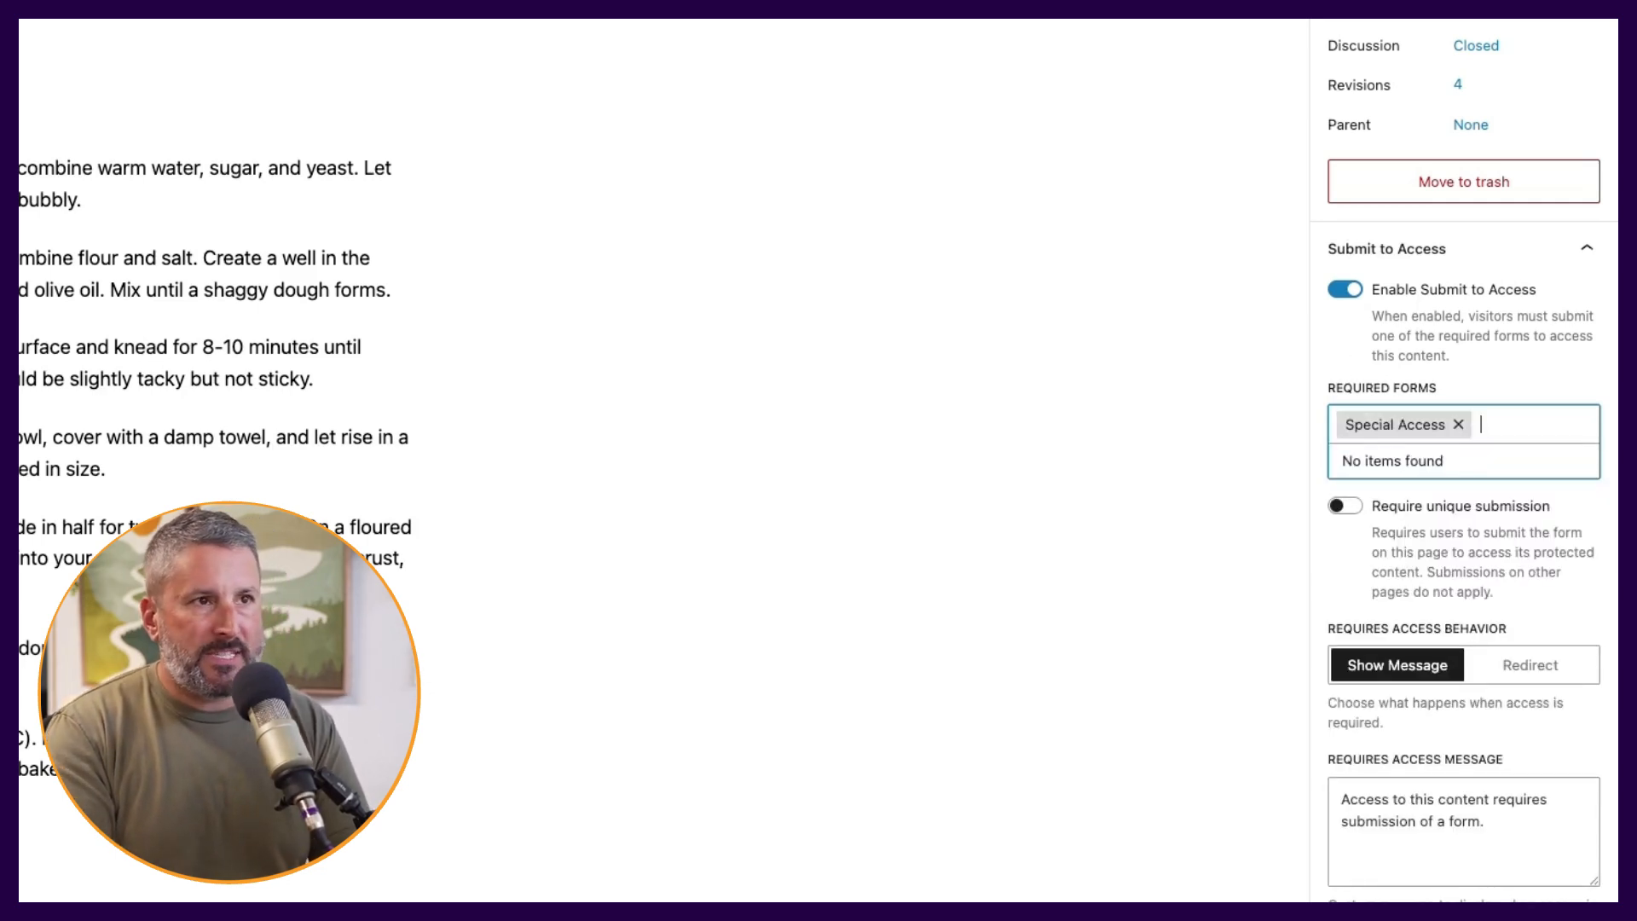
left_click(1518, 20)
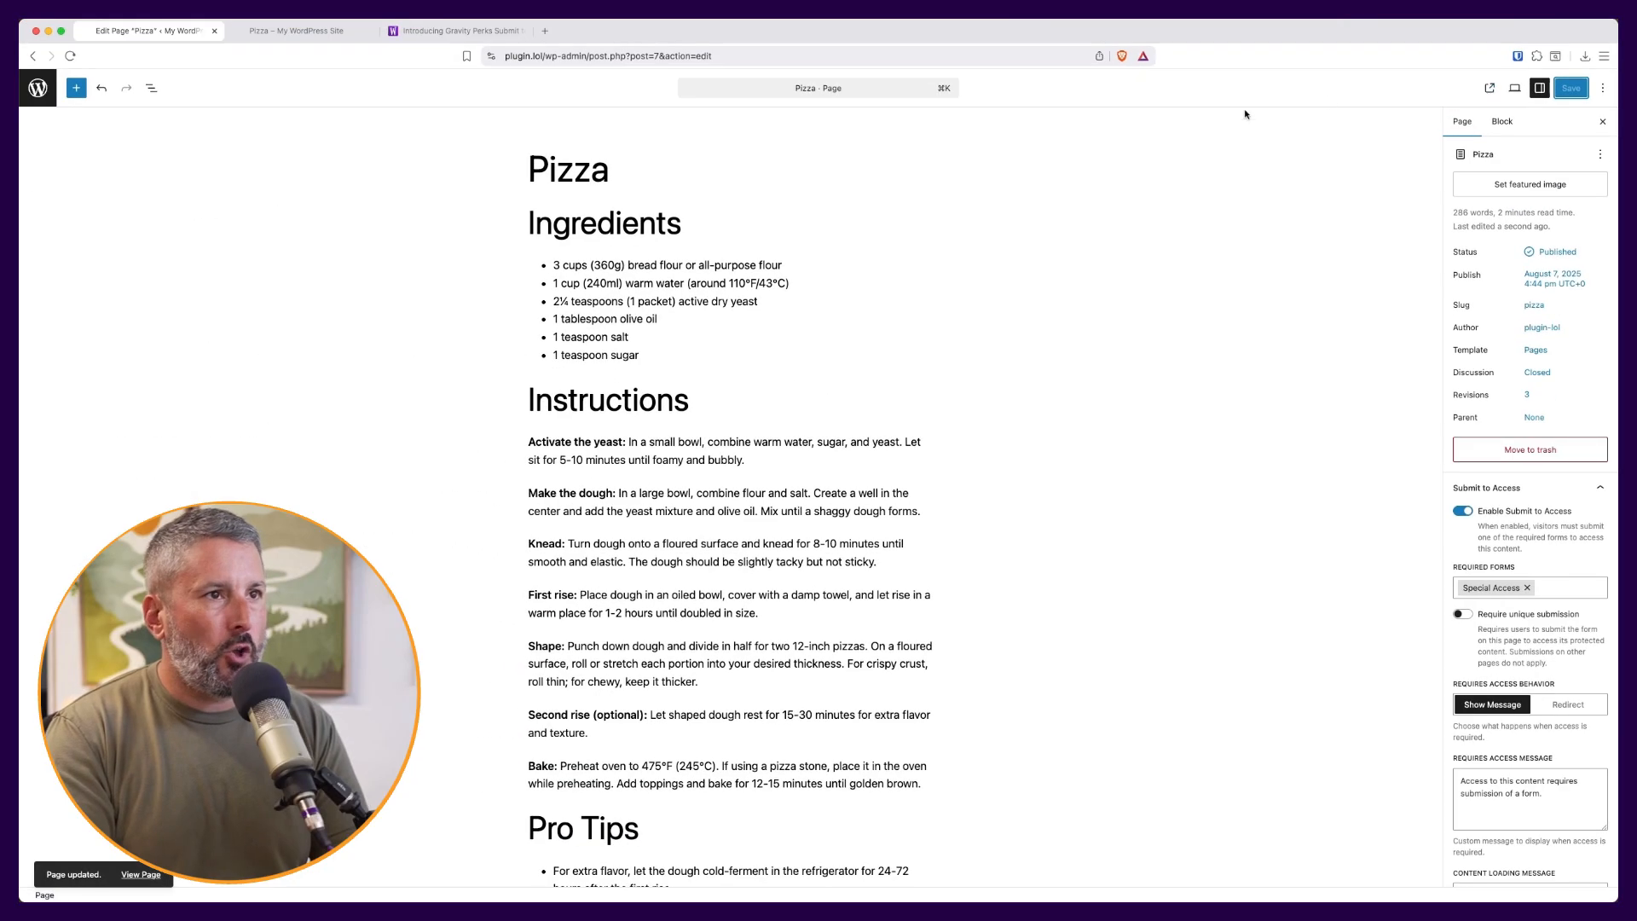
- Preview the live Pizza page, now showing the access form instead of the recipe, then return to the editor
left_click(1491, 88)
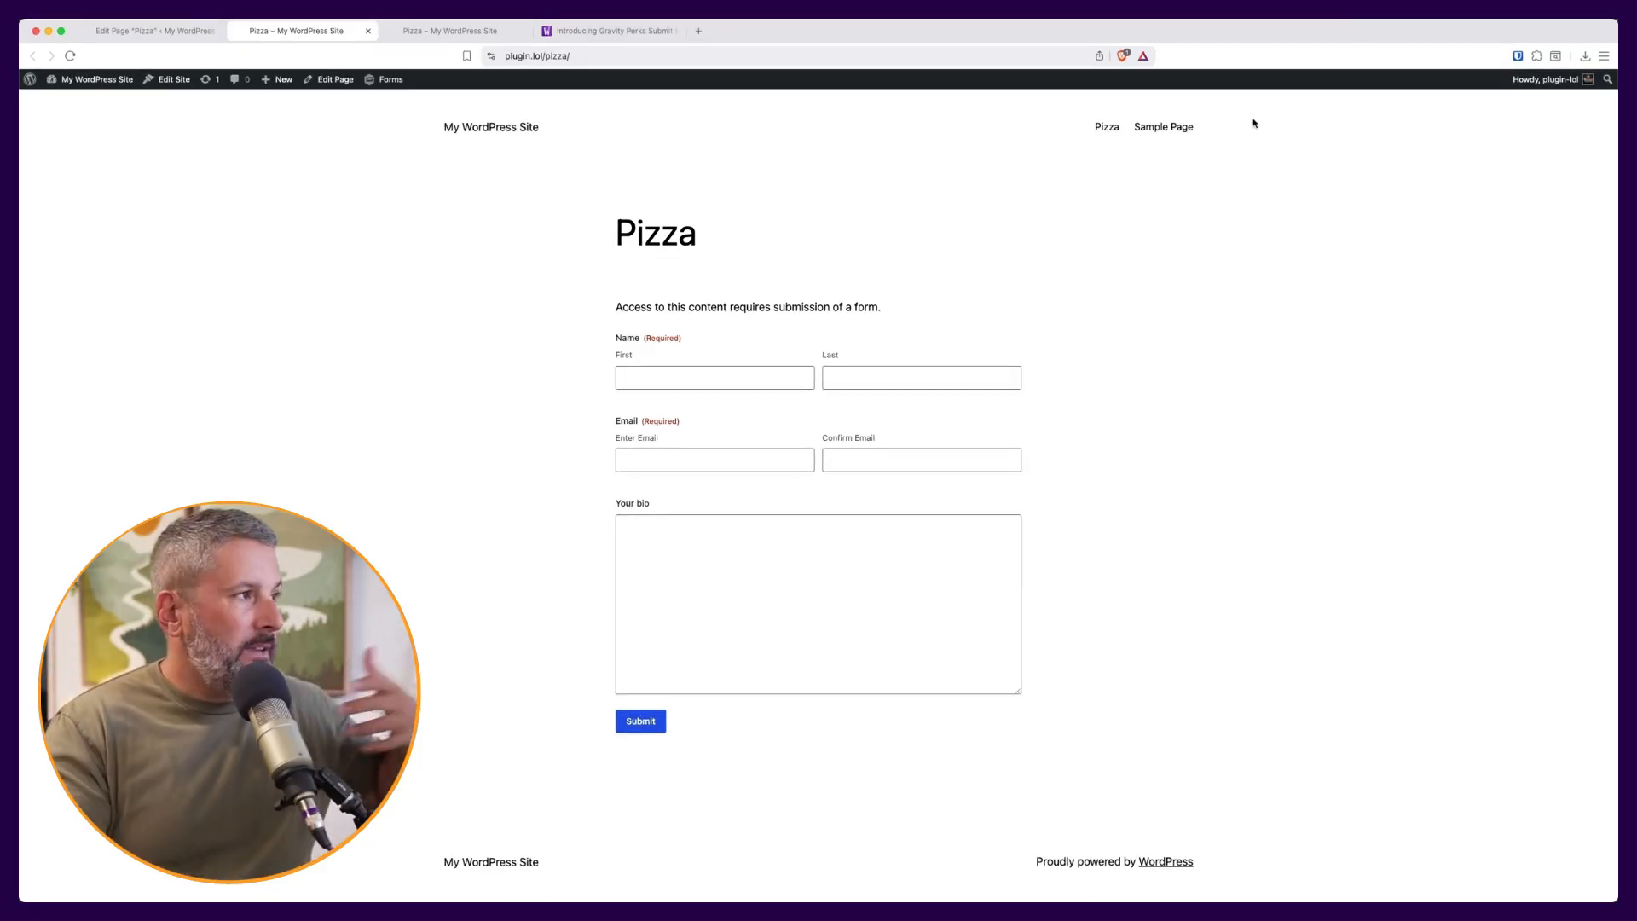
left_click(170, 35)
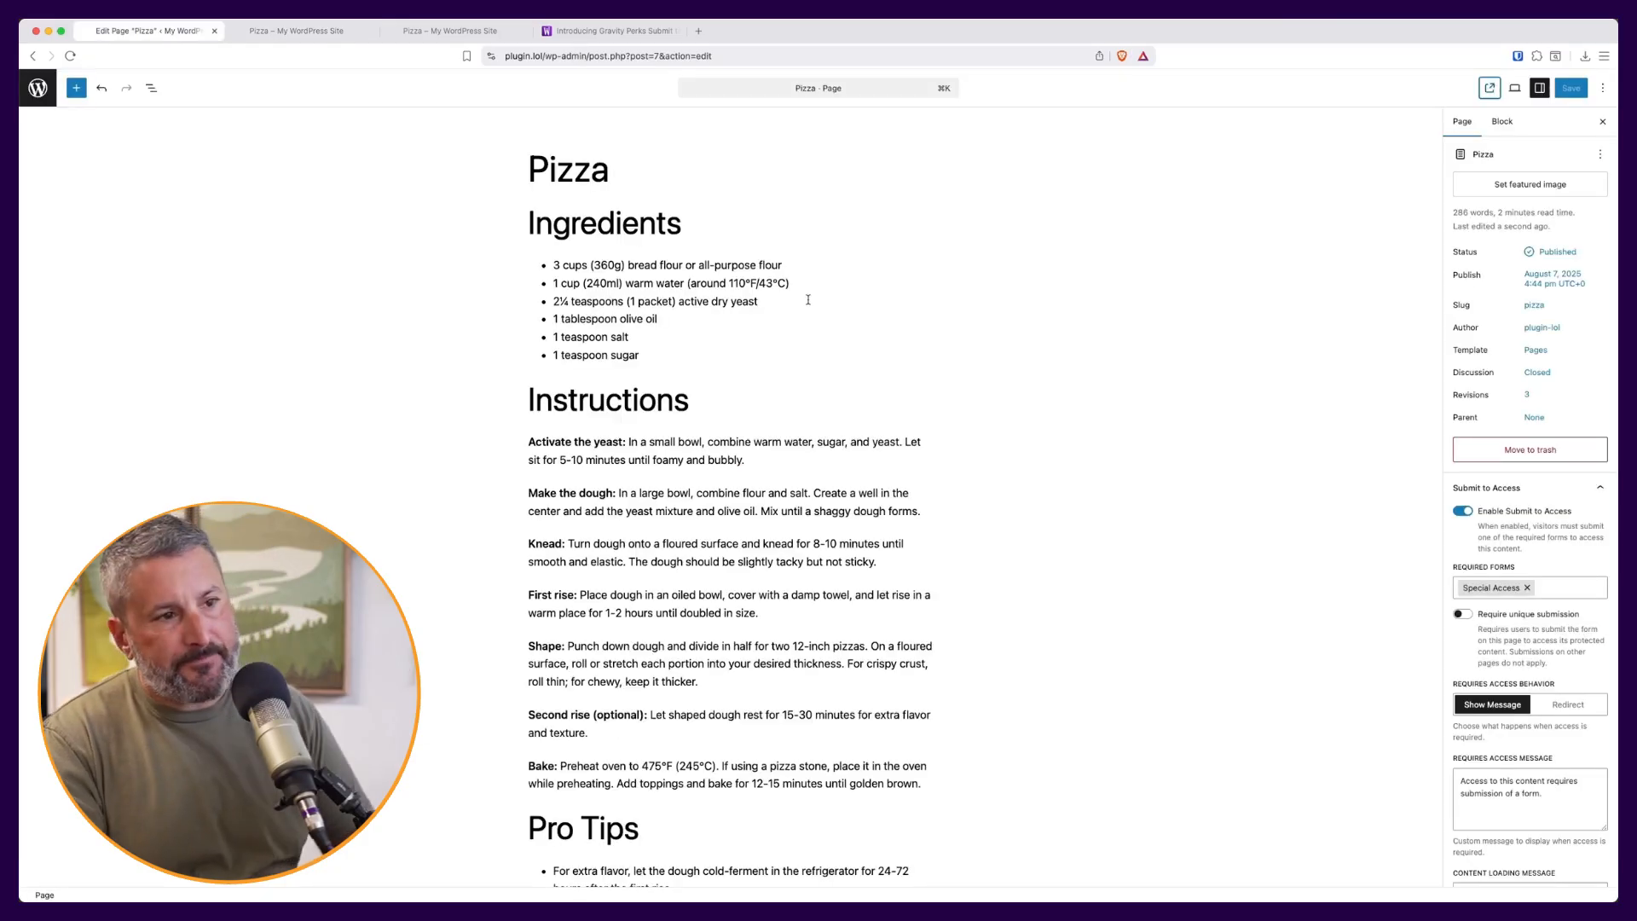
- Set the Pizza page's access duration to Custom (30 Days) and the behavior to Redirect
scroll(1504, 627, "down", 5)
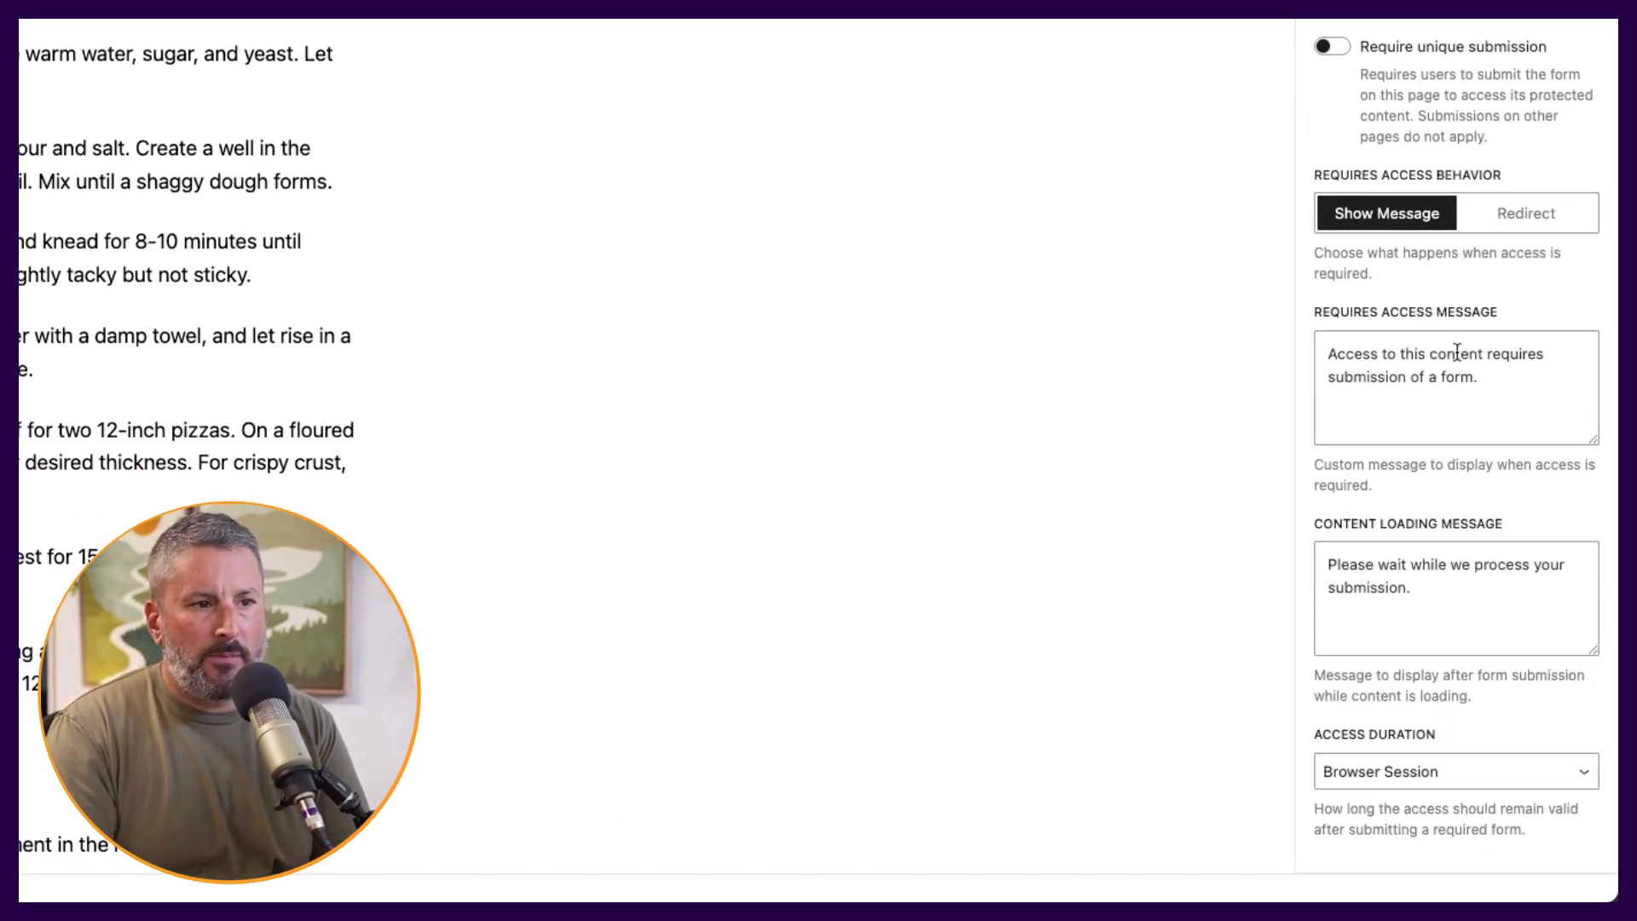
left_click(1506, 356)
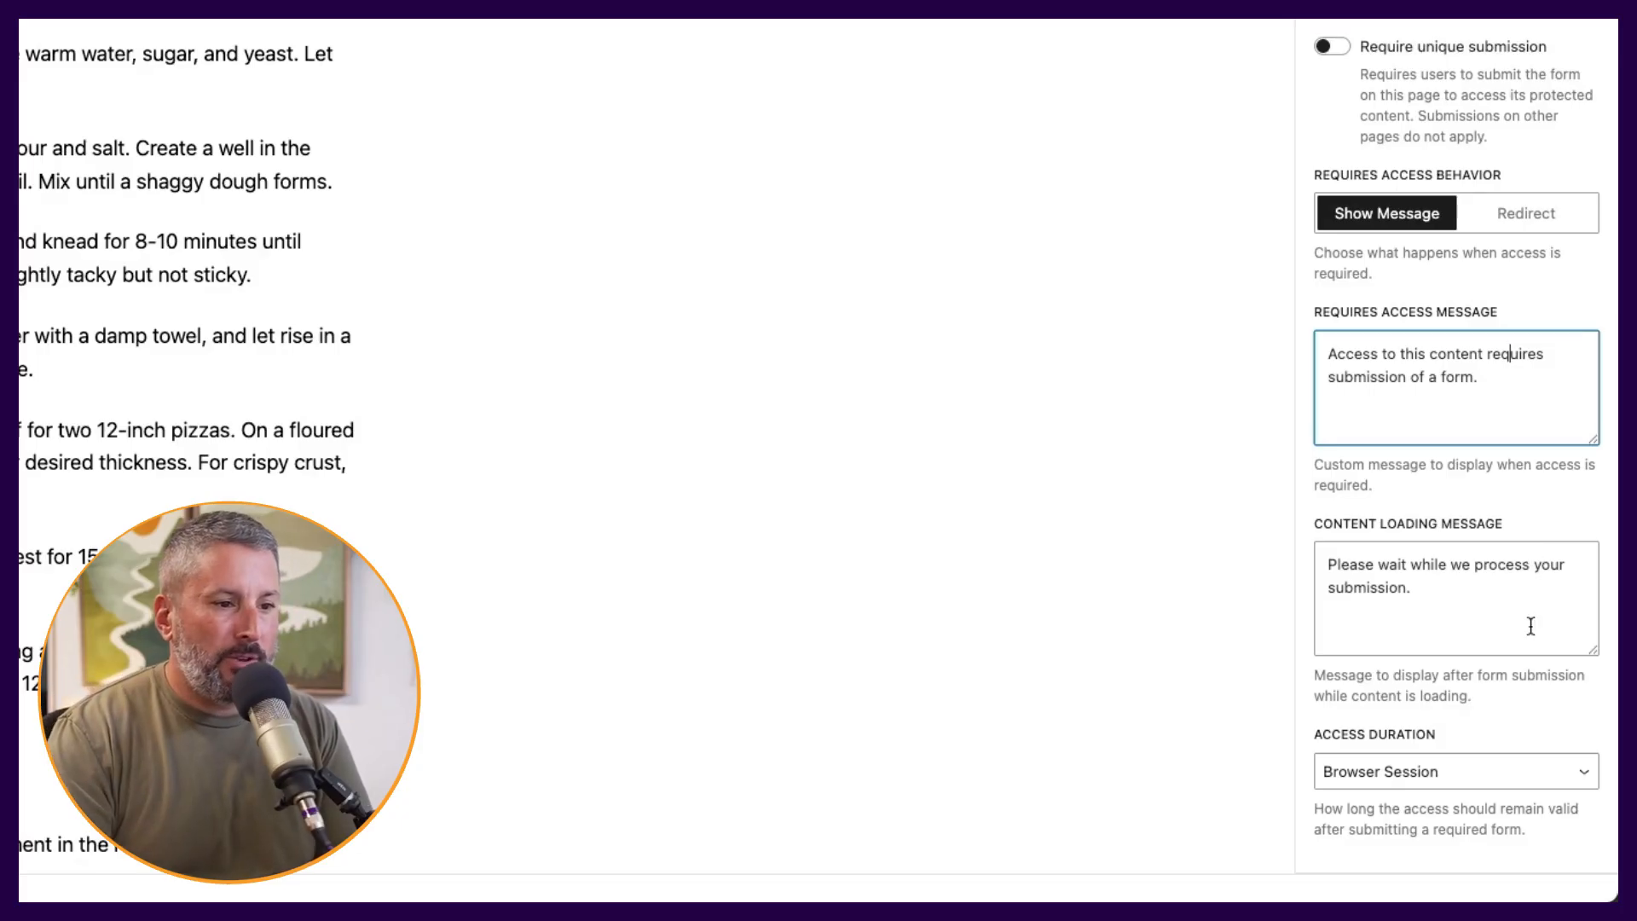
left_click(1530, 776)
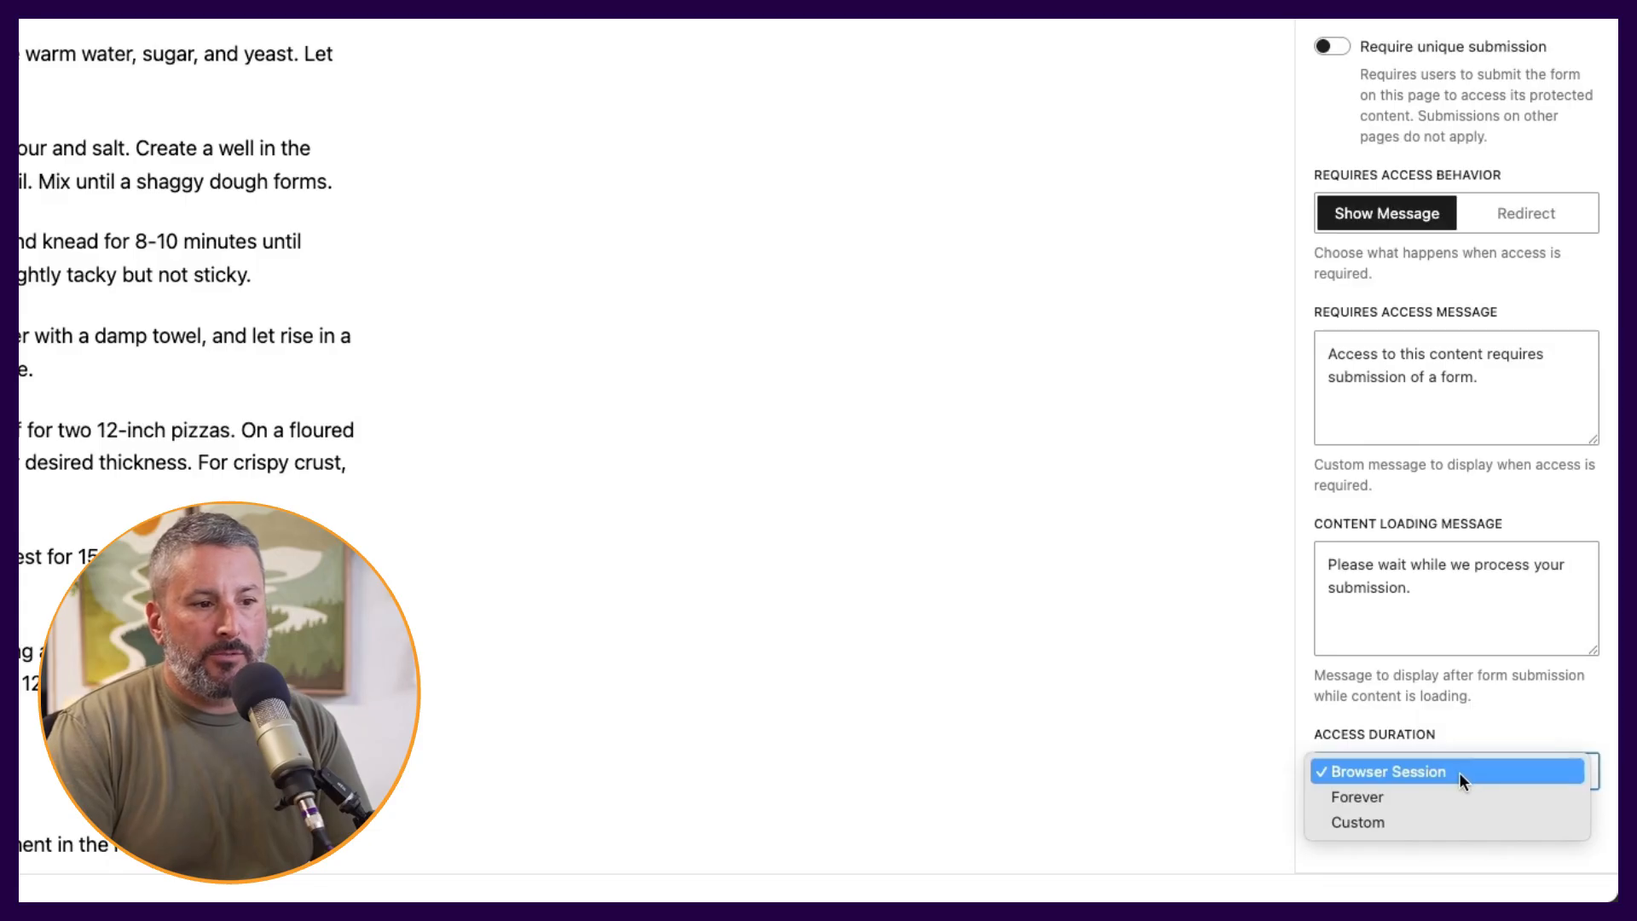
left_click(1450, 820)
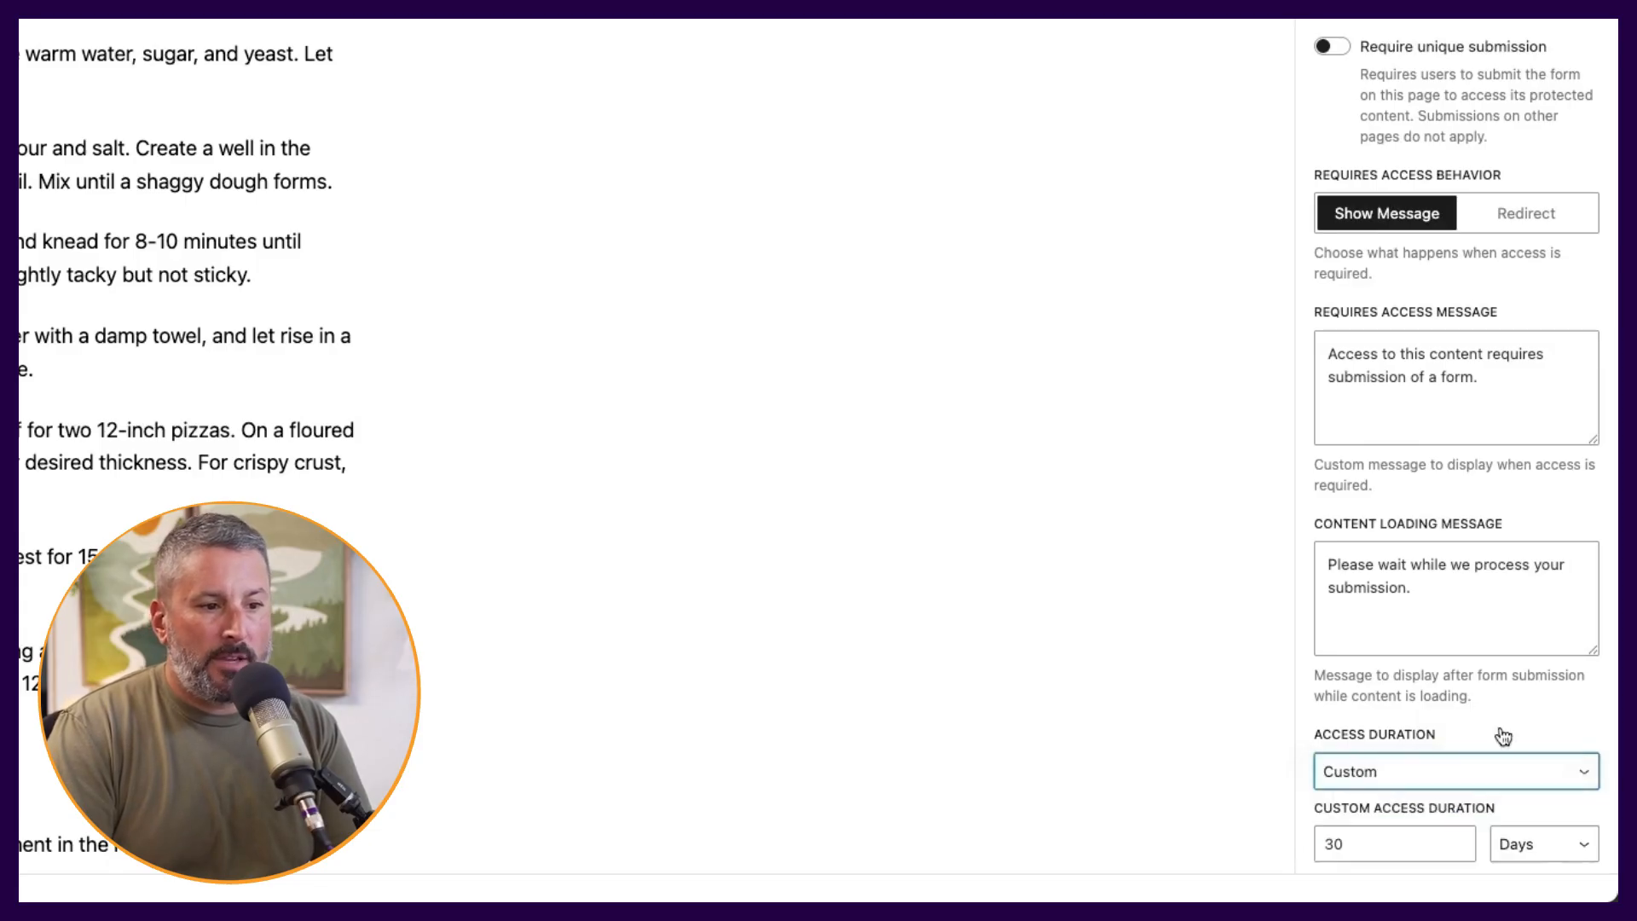
scroll(1502, 735, "down", 2)
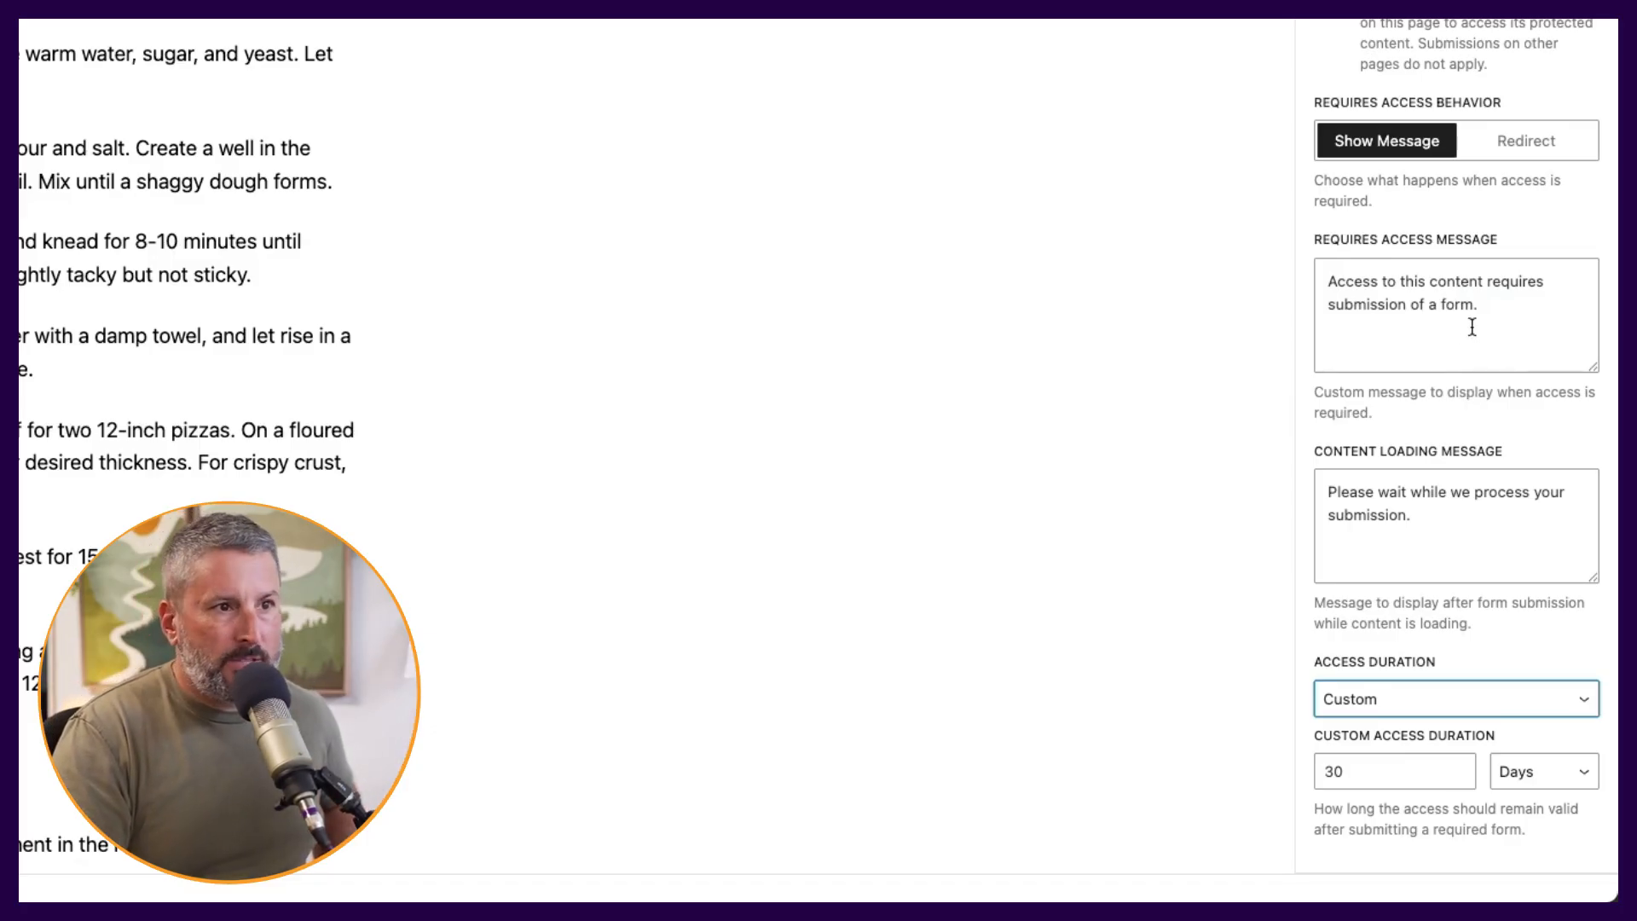
left_click(1526, 142)
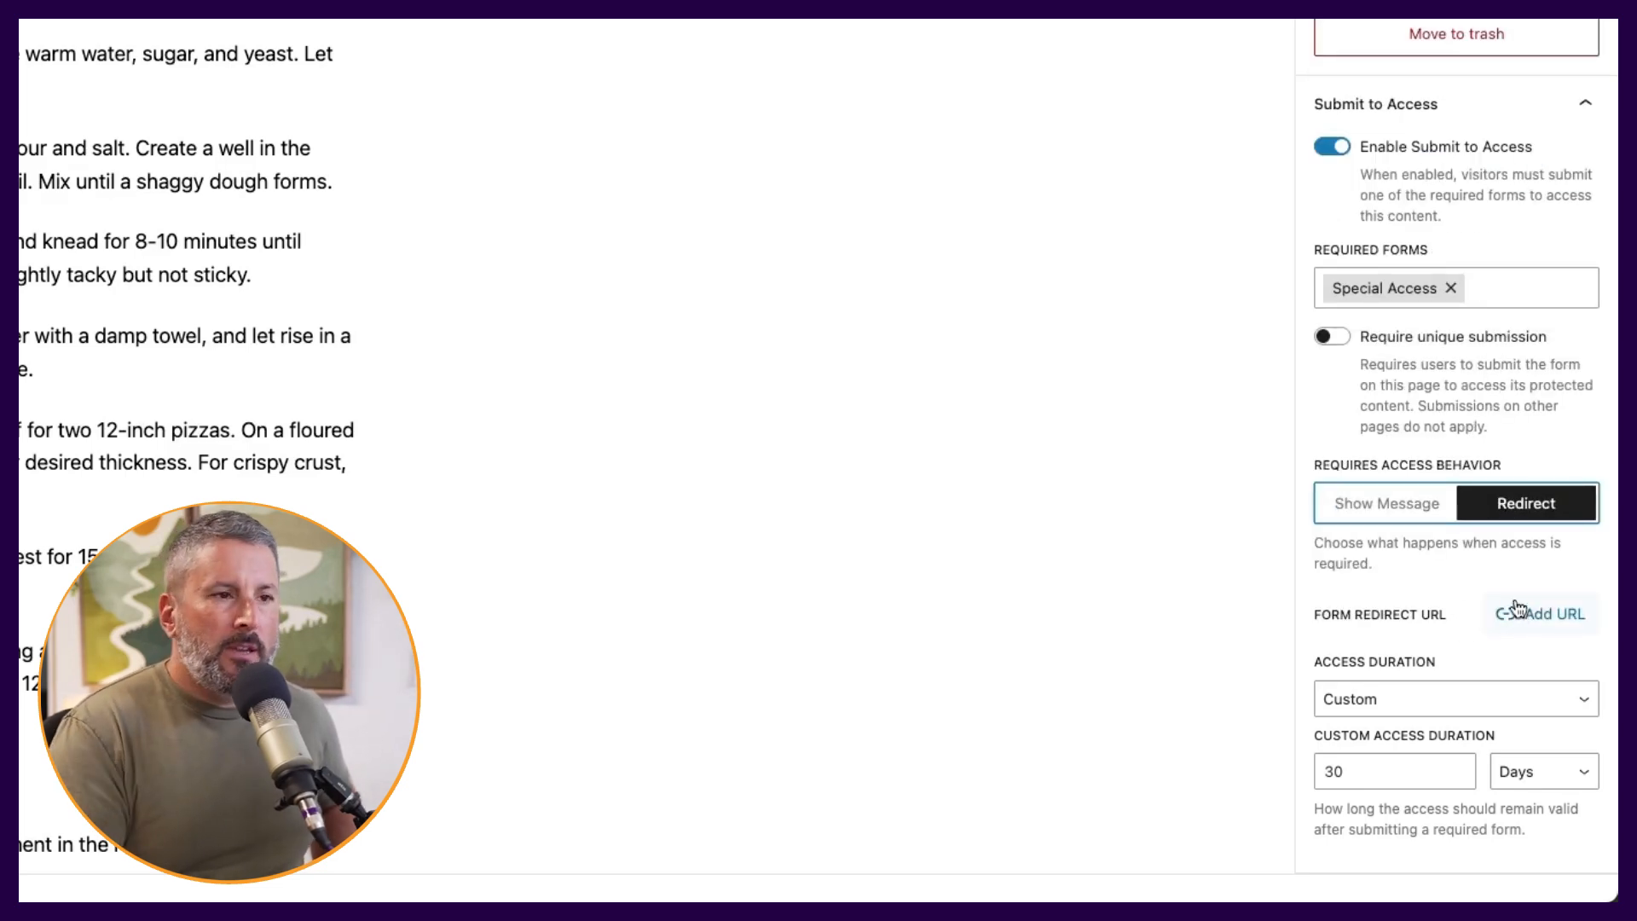
- Switch access behavior back to Show Message, enable Require unique submission, and save the Pizza page
left_click(1396, 512)
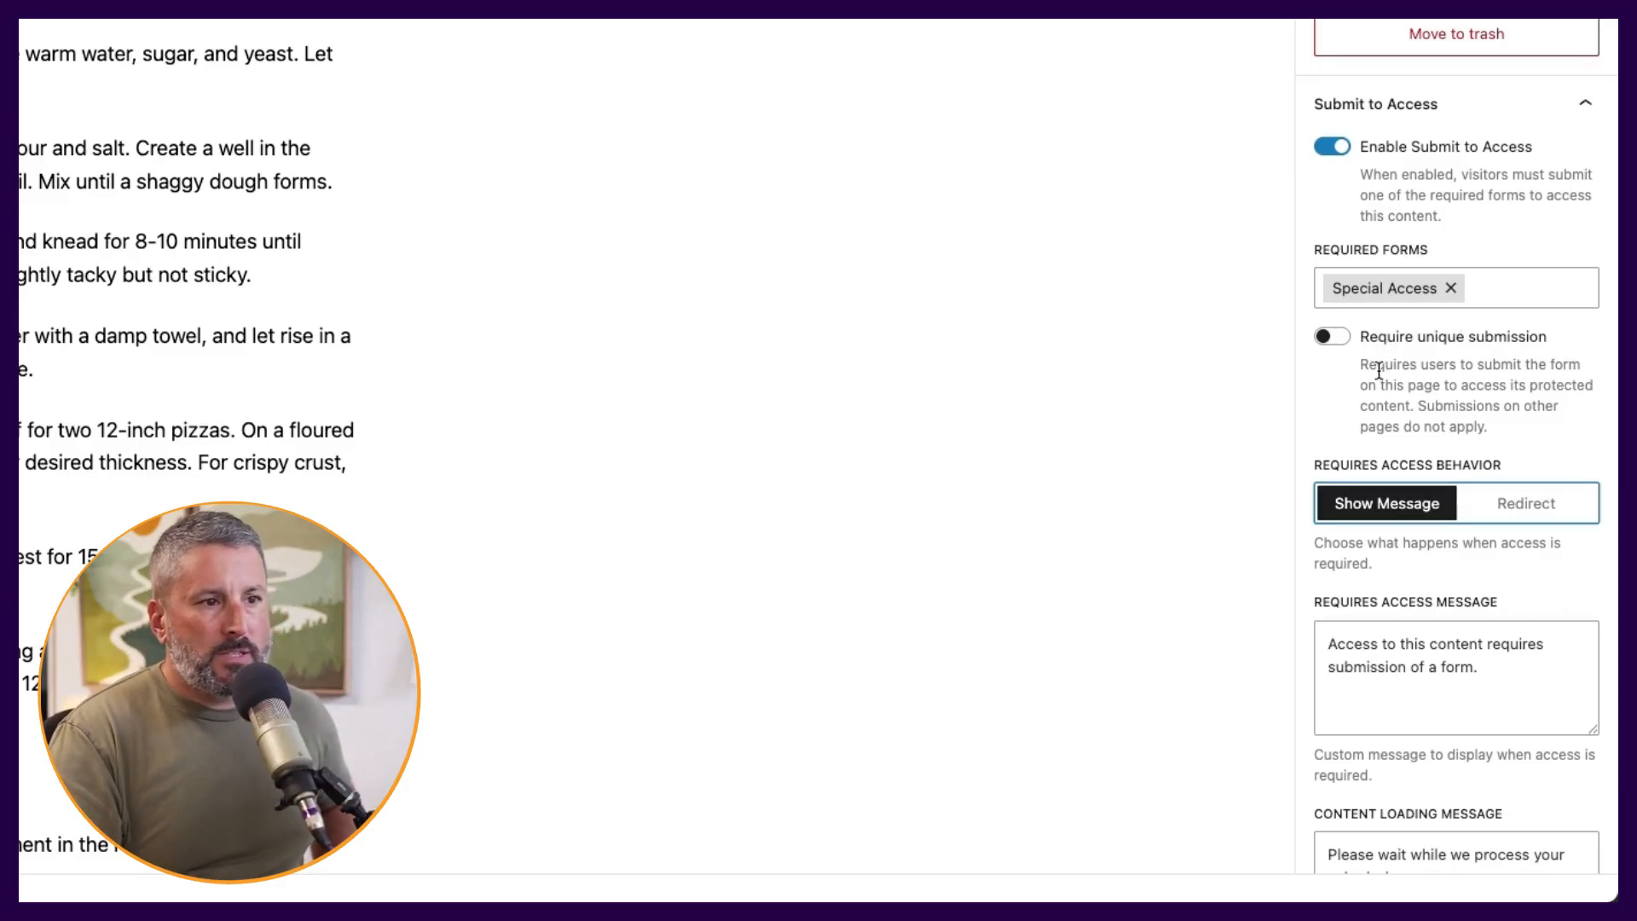
scroll(1353, 350, "down", 3)
left_click(1328, 182)
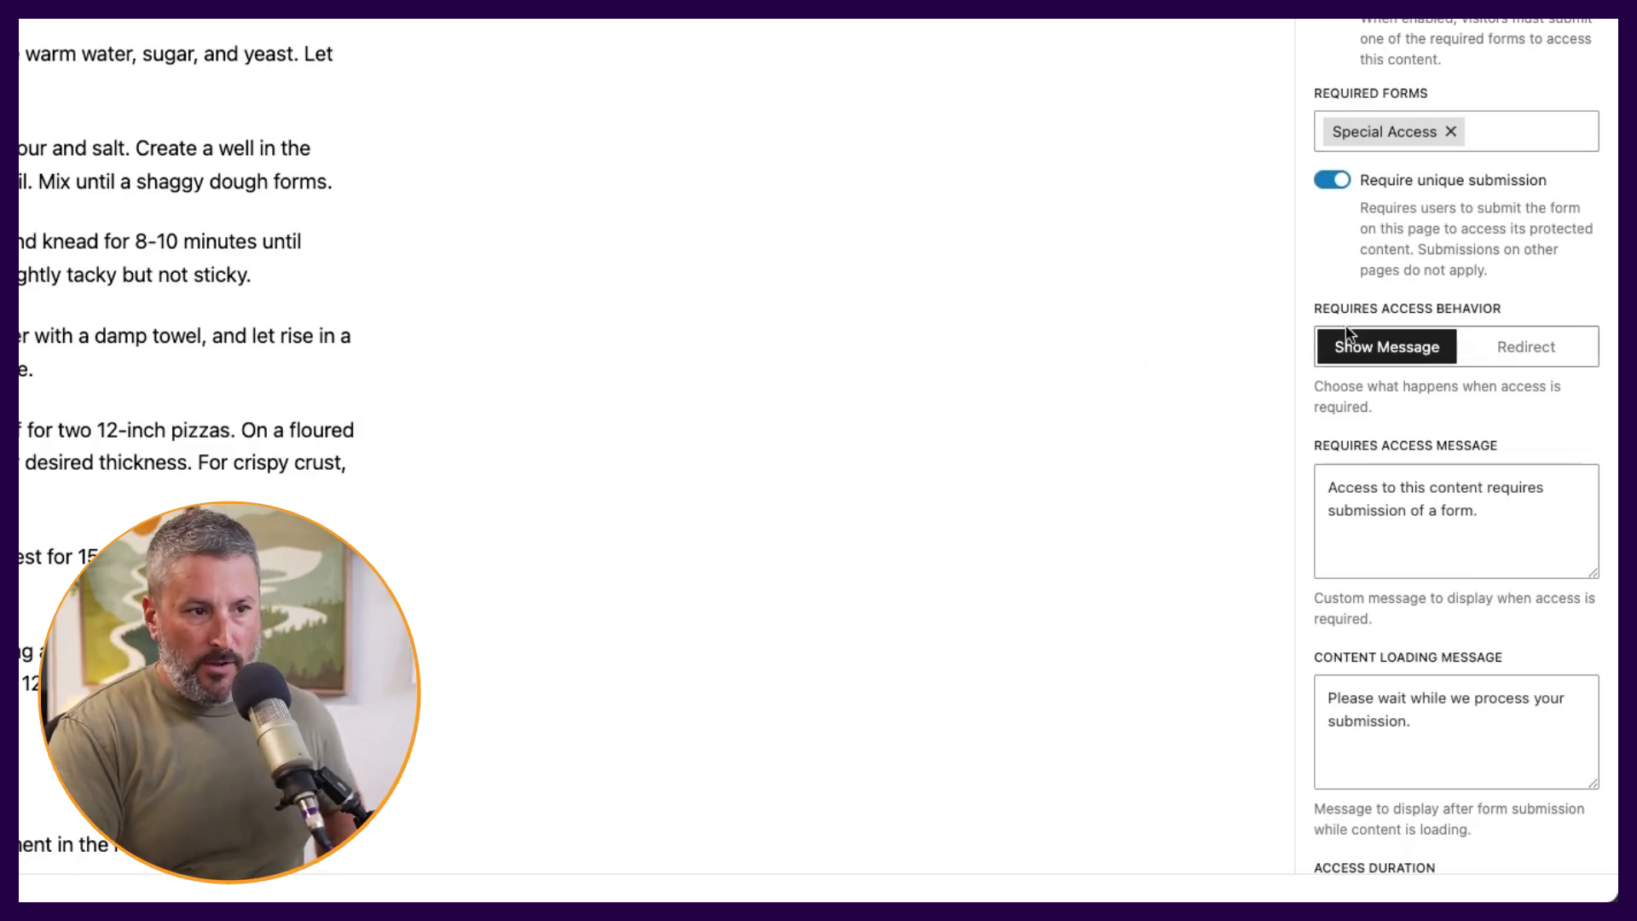
scroll(1390, 354, "down", 5)
scroll(1386, 368, "up", 10)
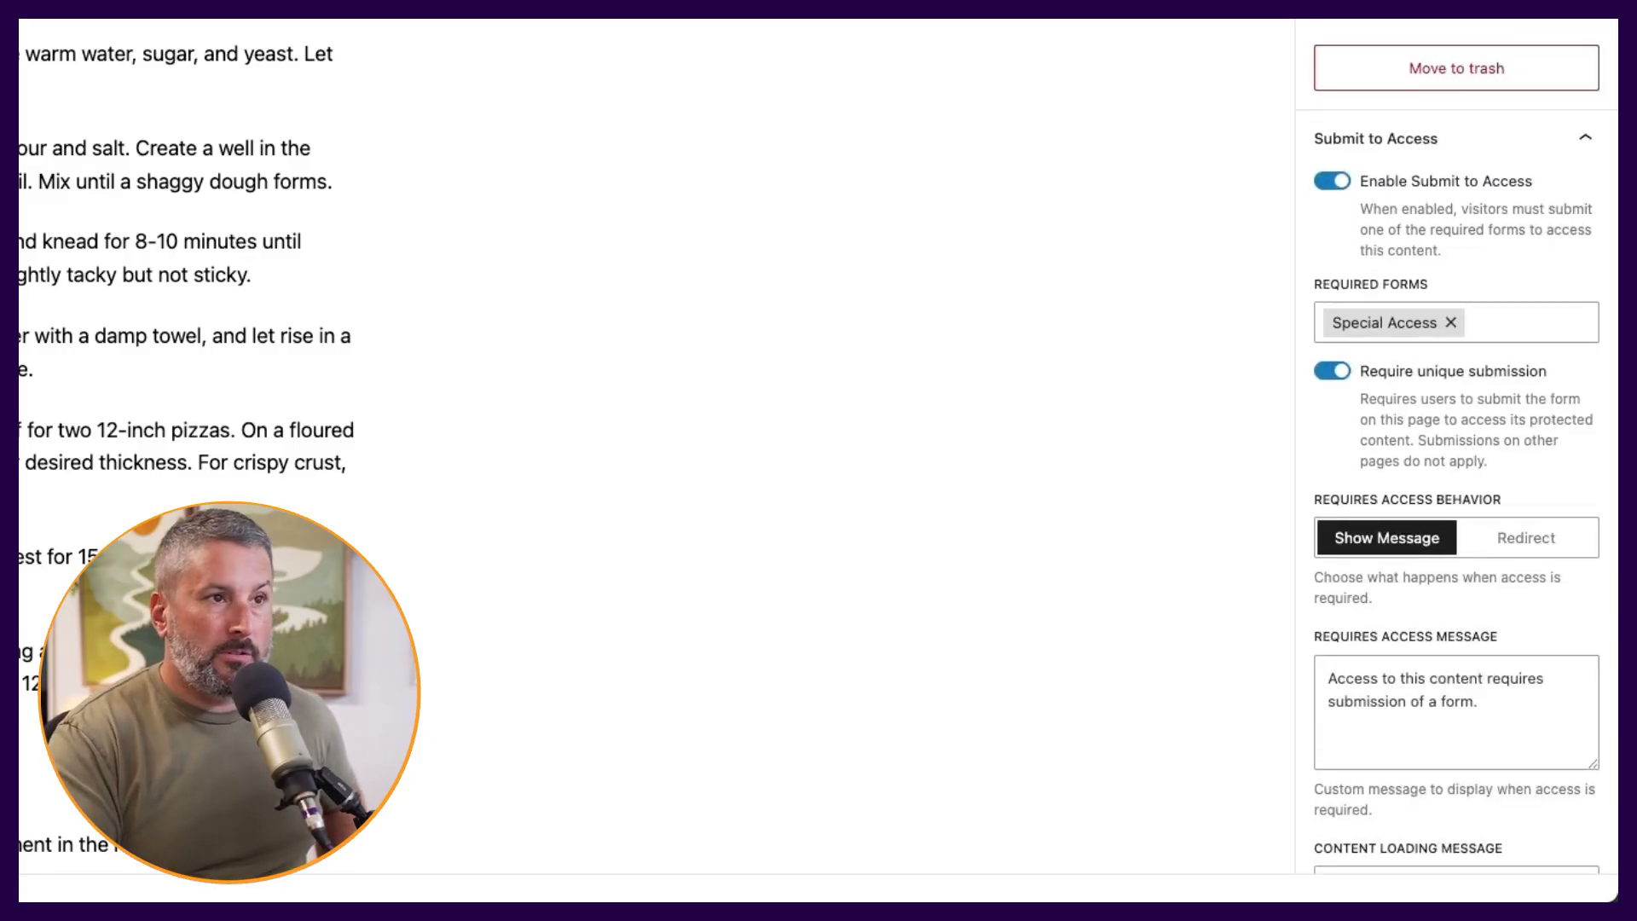
left_click(1568, 88)
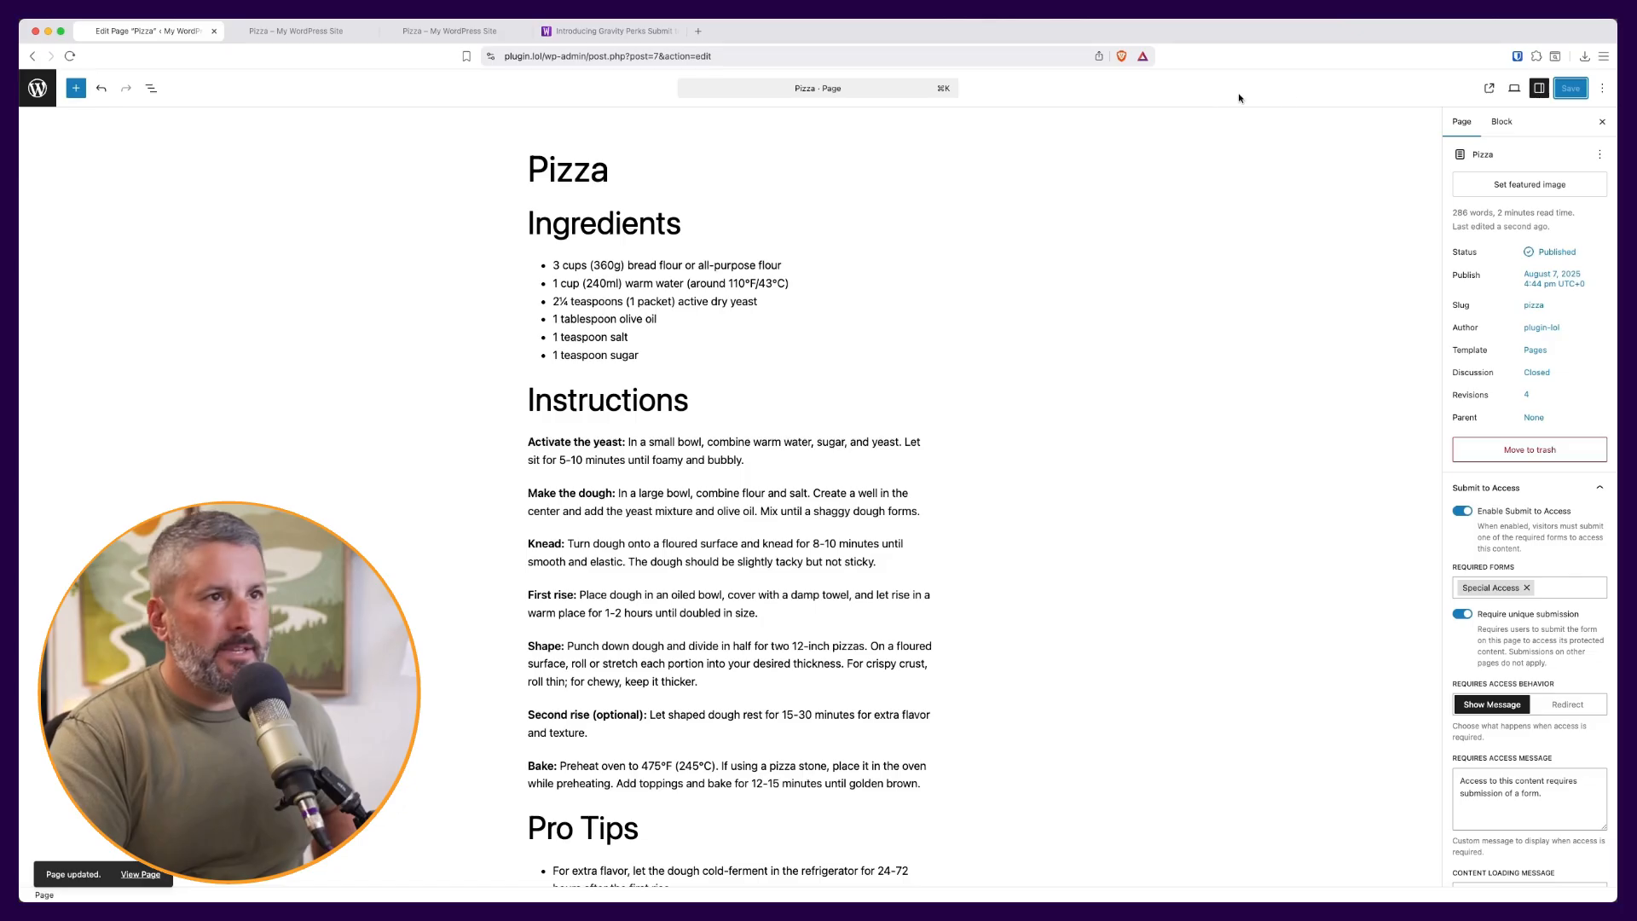
- On the live Pizza page, submit the Special Access form with a first and last name, matching e-mail addresses and bio 'test'
left_click(1489, 88)
left_click(690, 375)
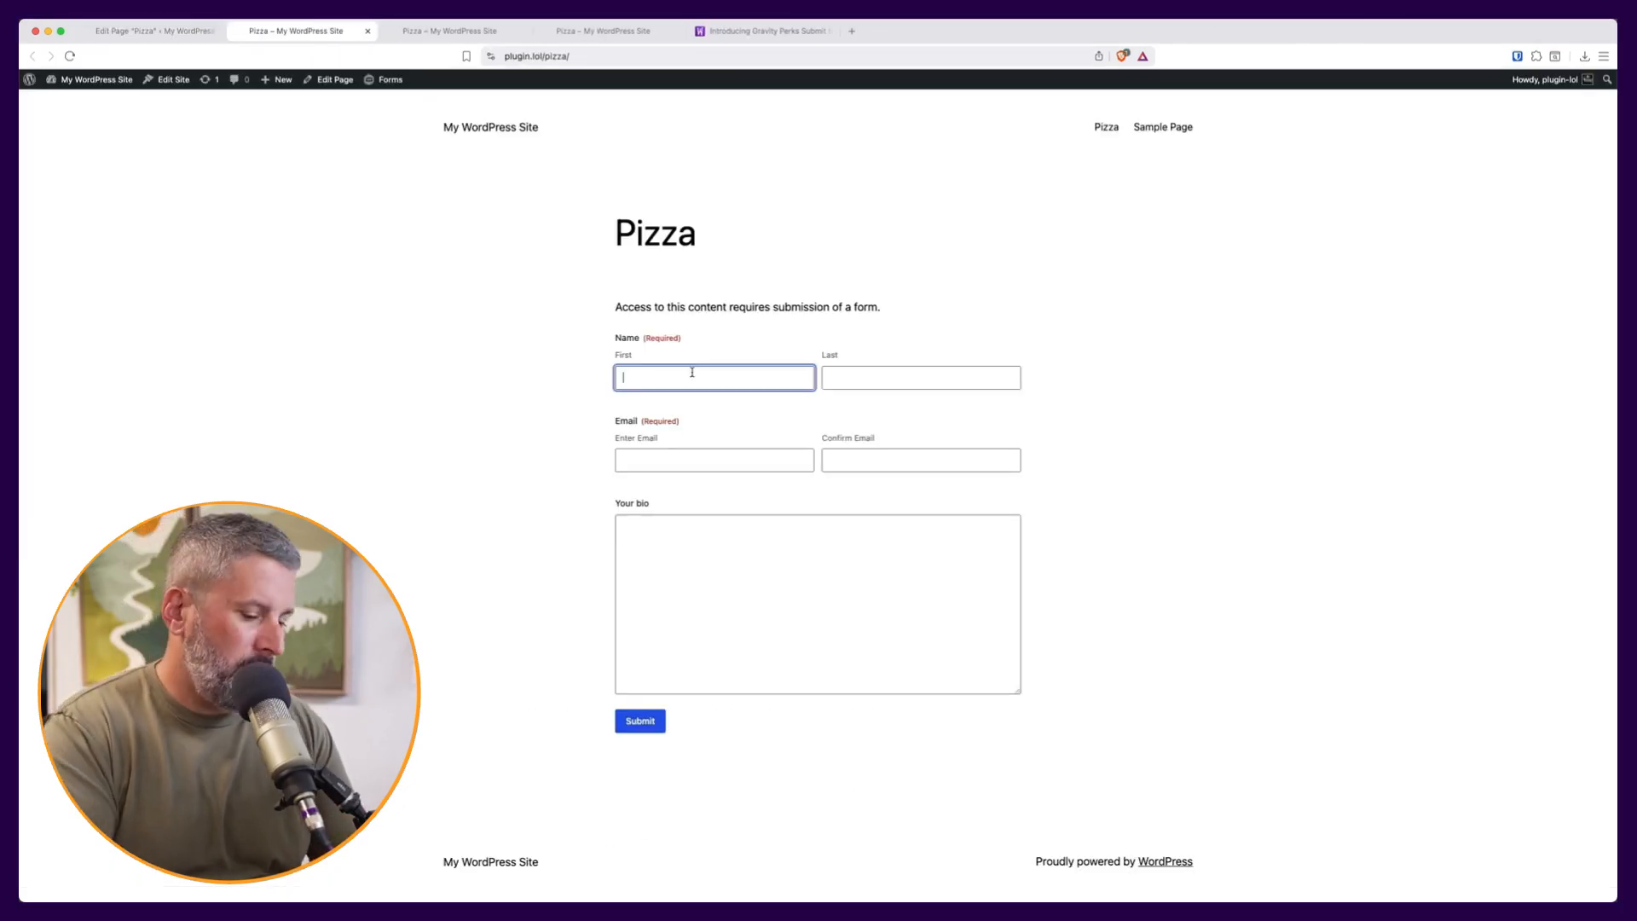
key("Tab")
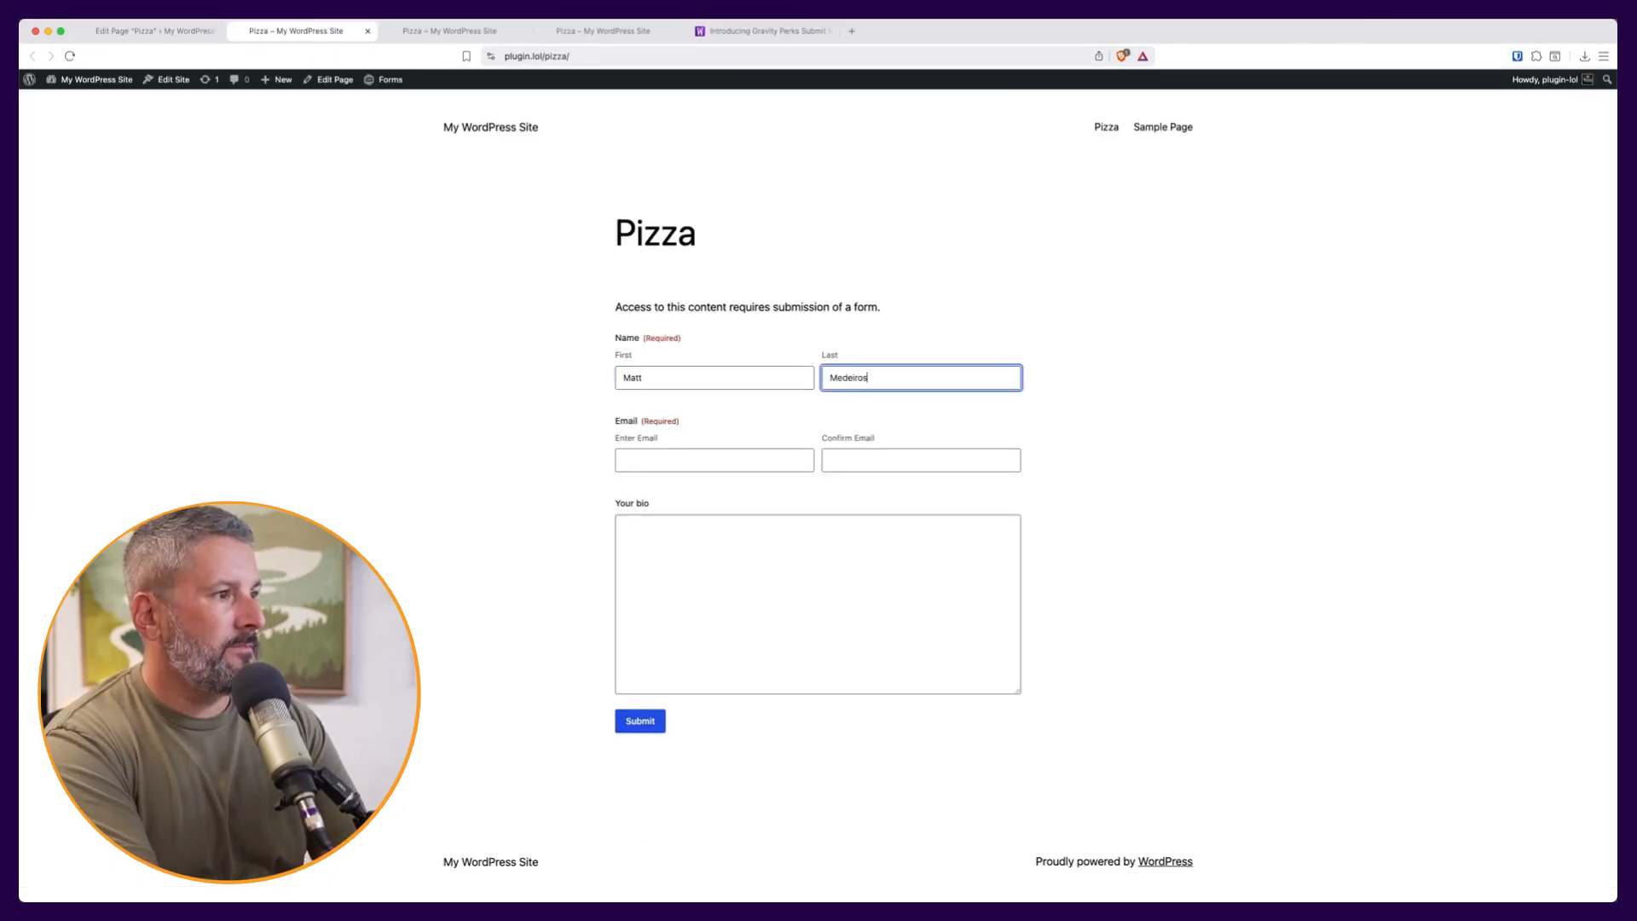
key("Tab")
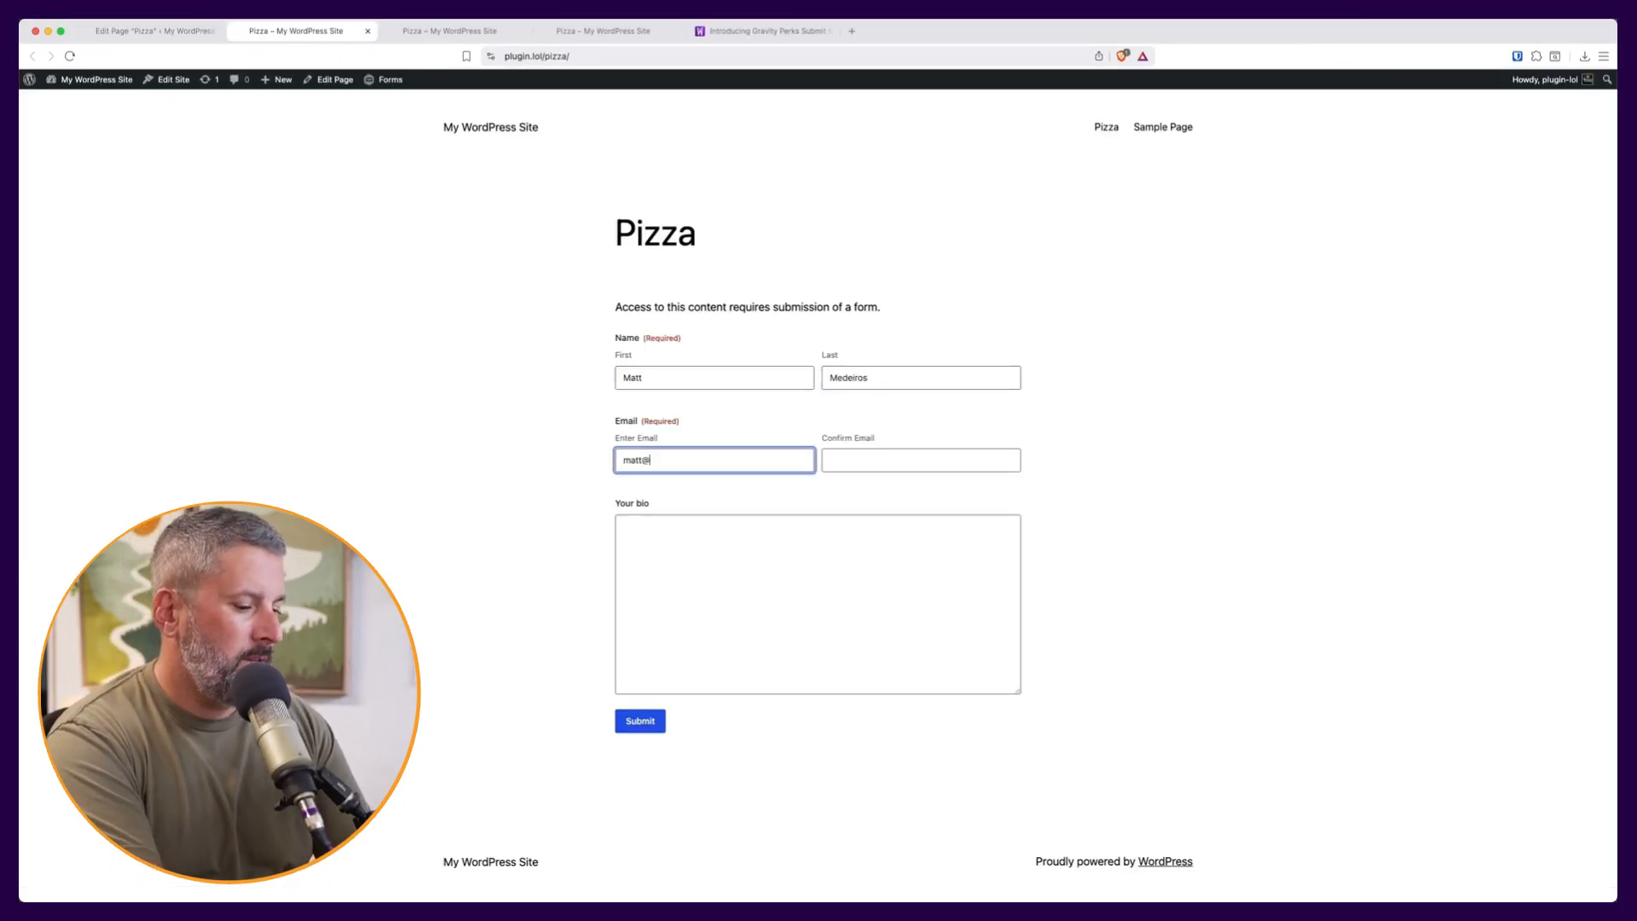
key("Tab")
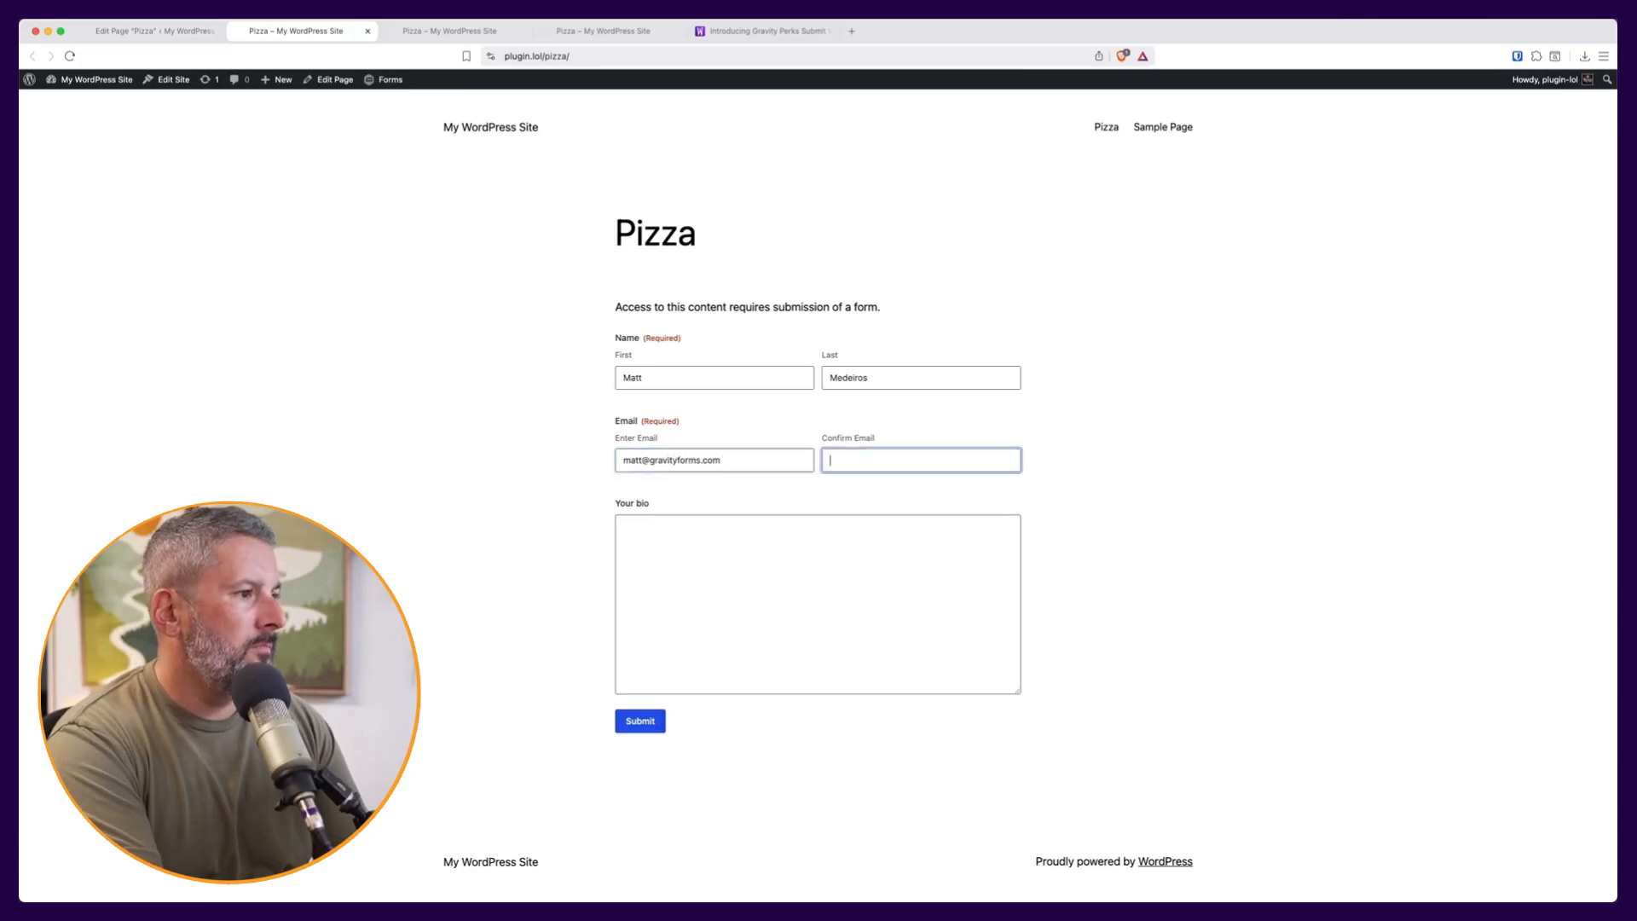
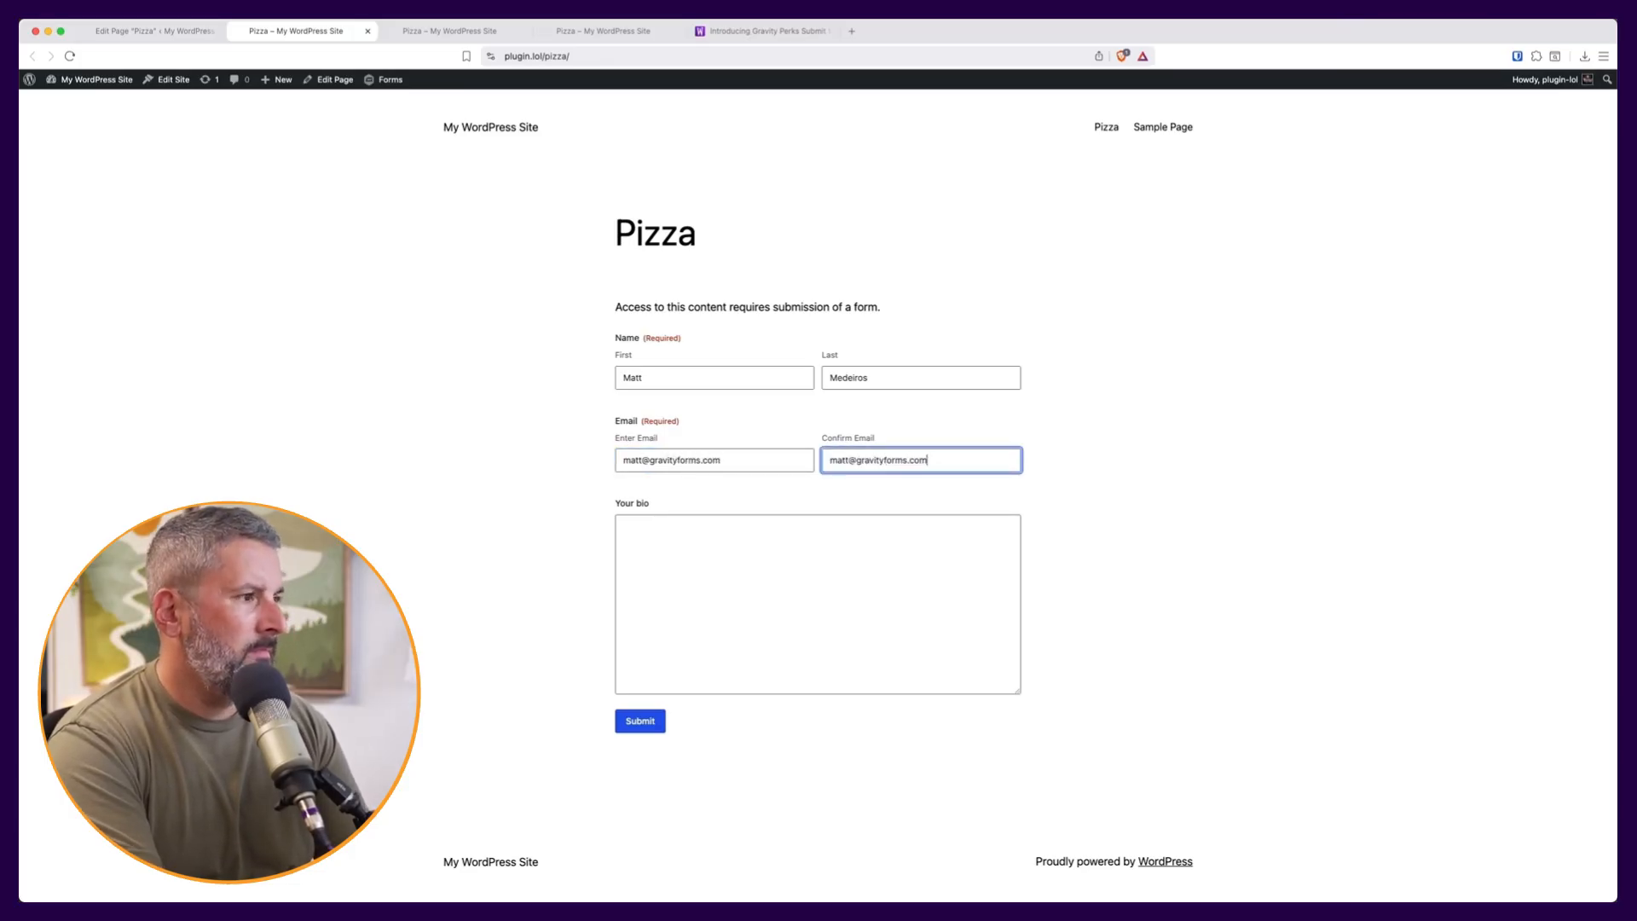
key("Tab")
type("test")
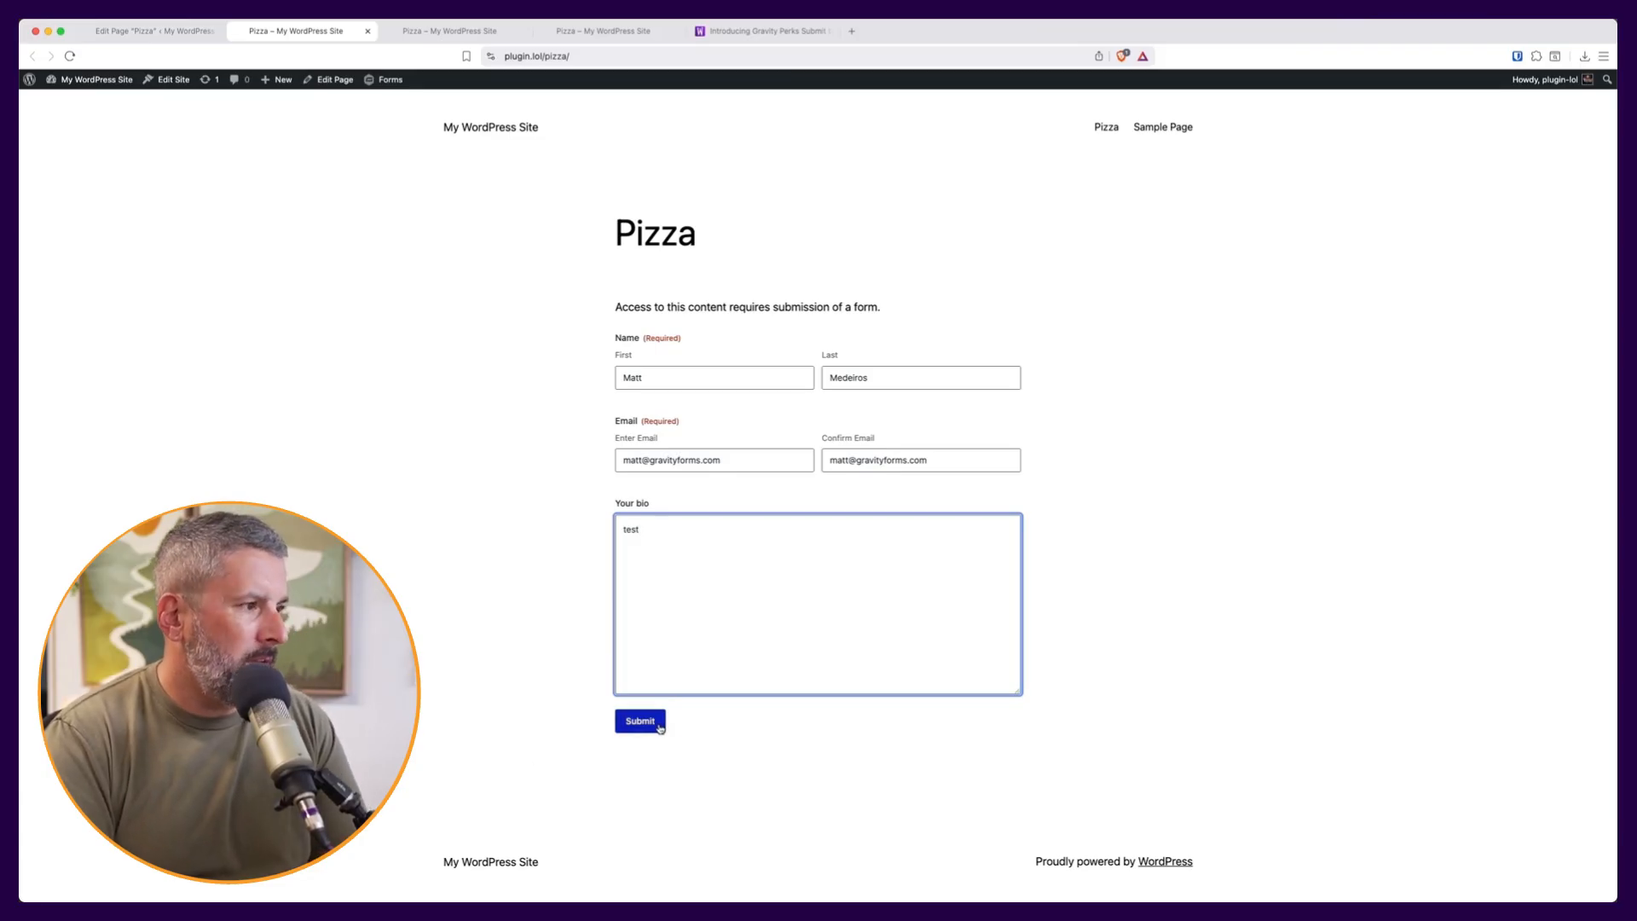
left_click(658, 725)
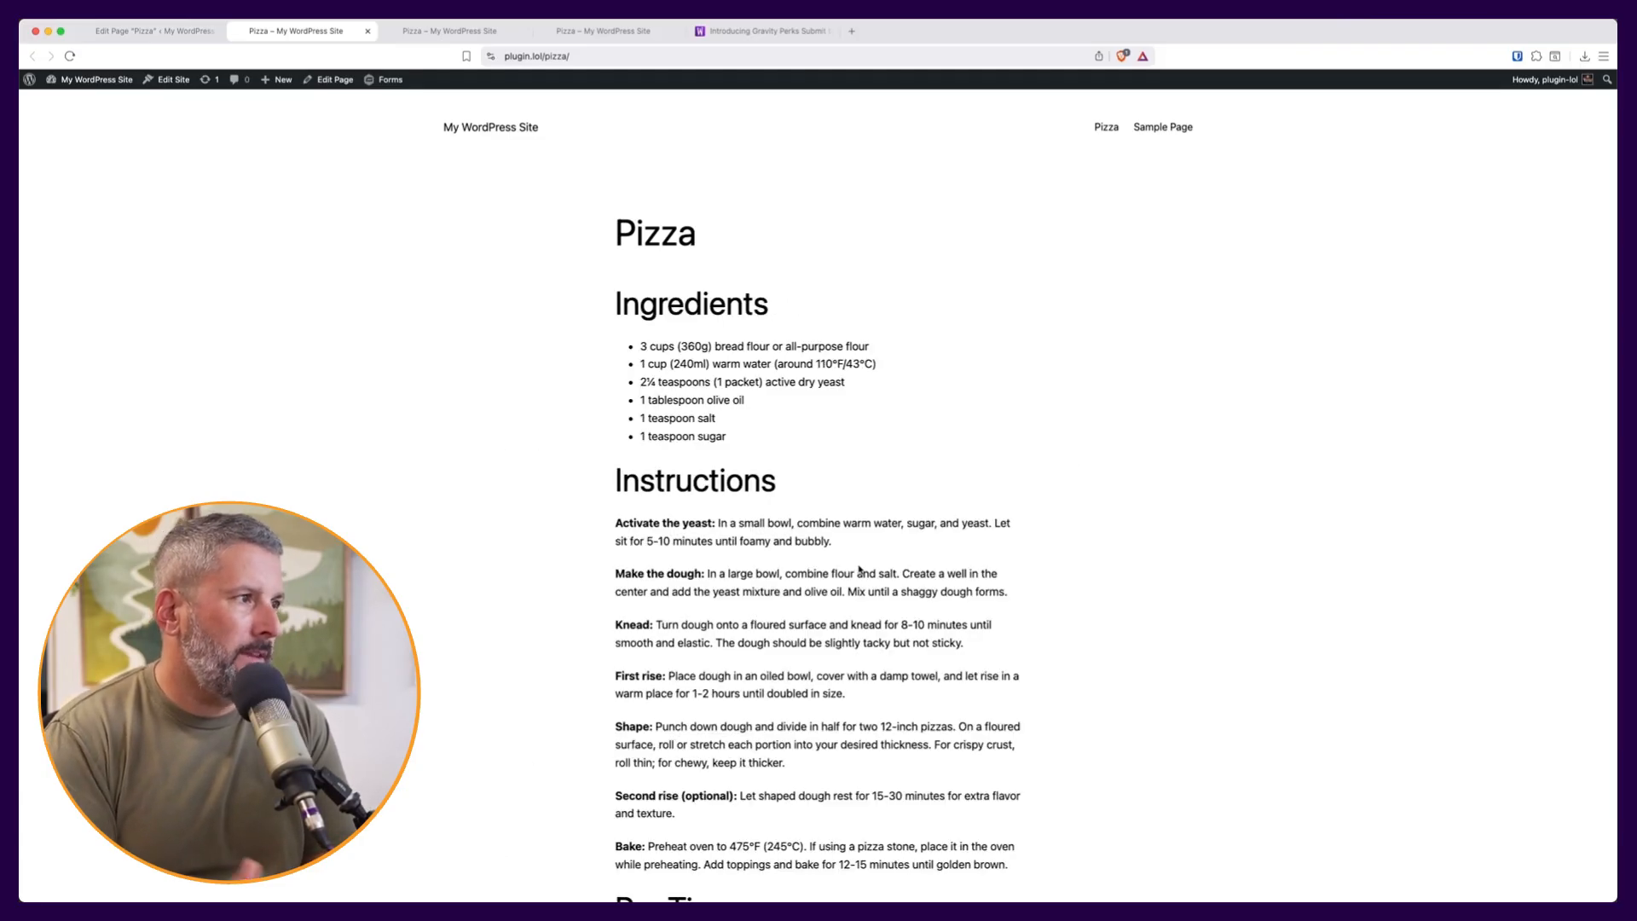
scroll(792, 605, "down", 5)
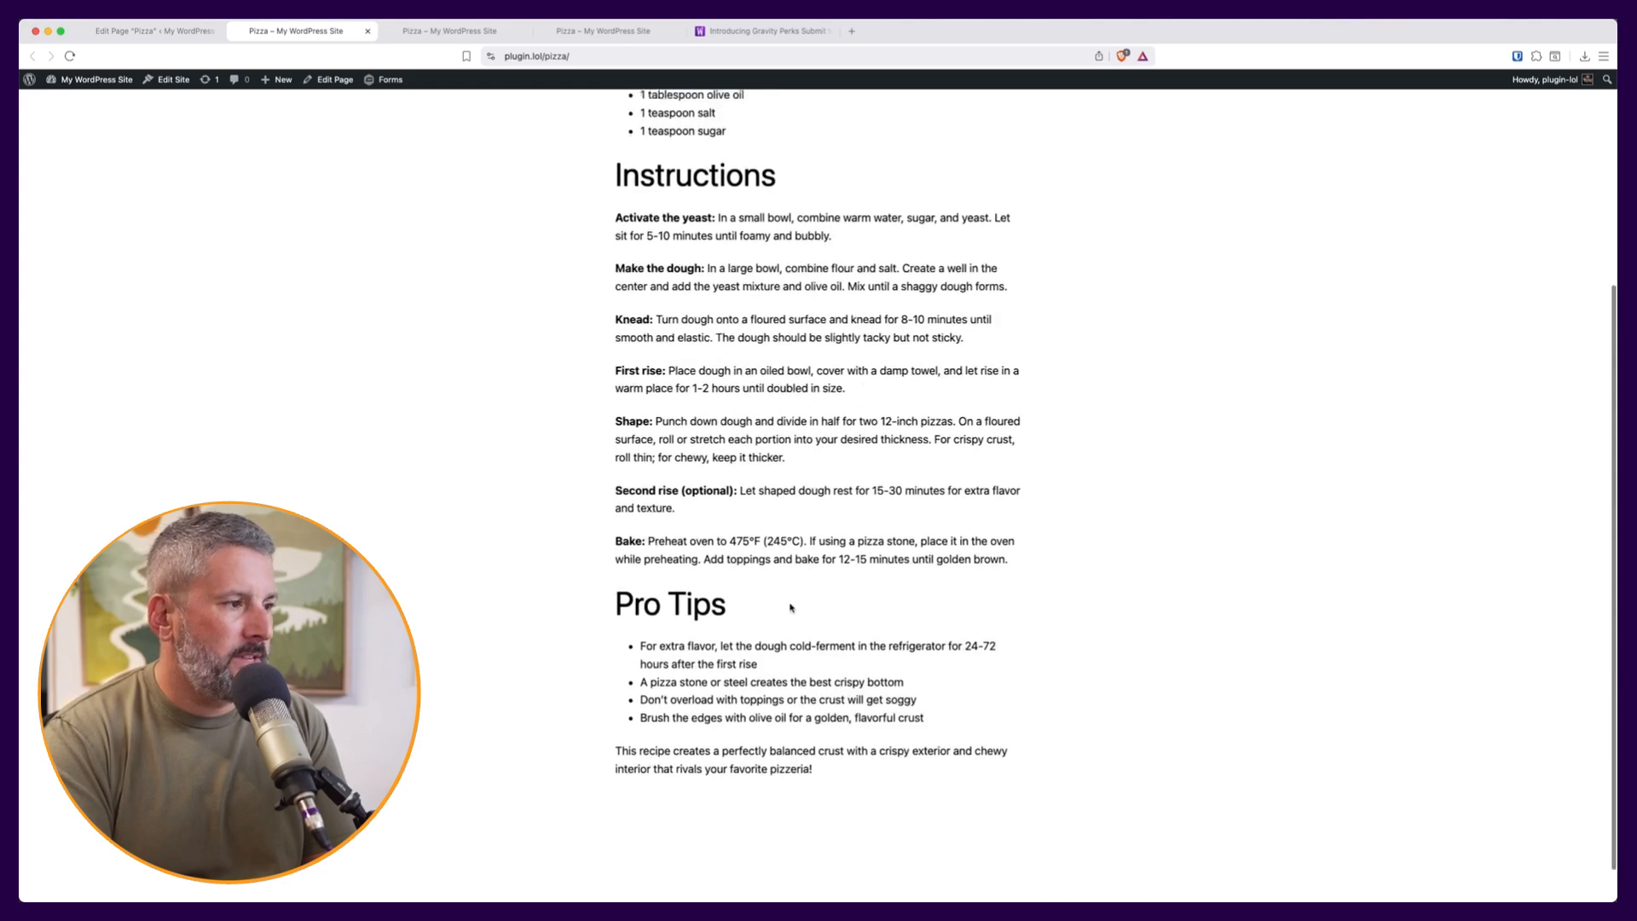
scroll(792, 607, "up", 5)
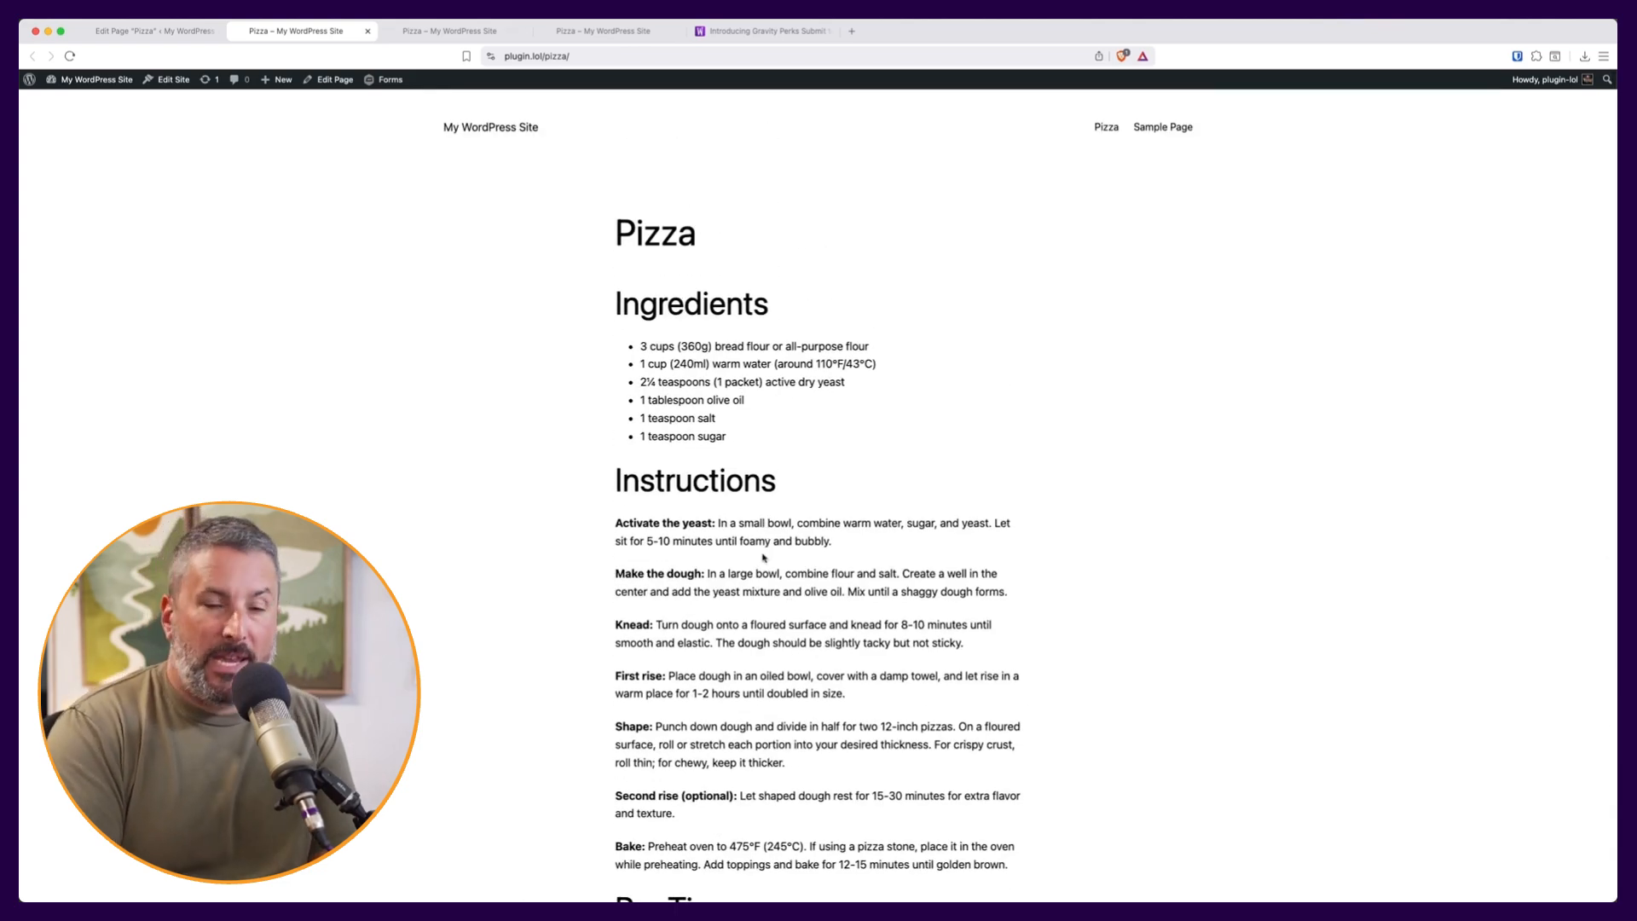